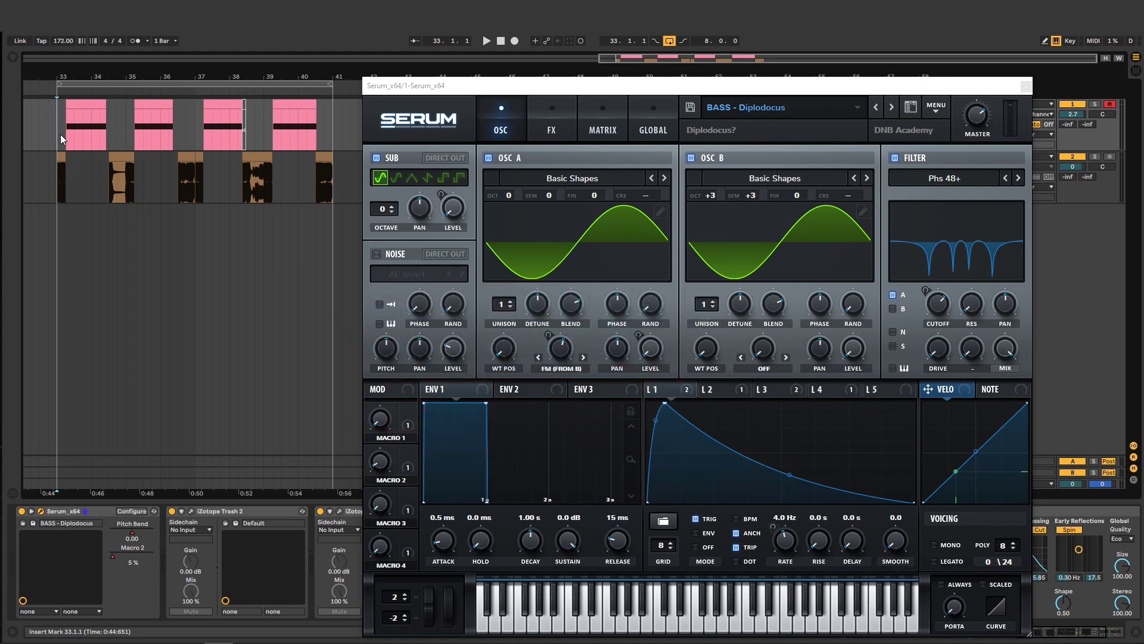
# Step: Play the eight-bar bass loop from bar 33 and test the pitch bend wheel of the Init patch
pyautogui.press('space')
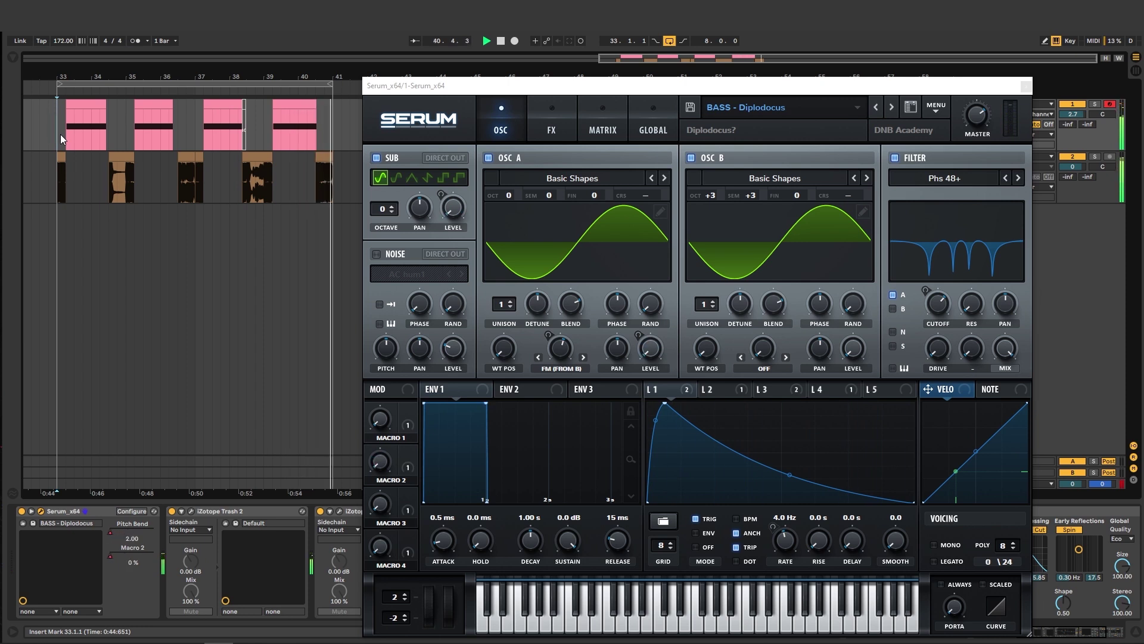
pyautogui.press('space')
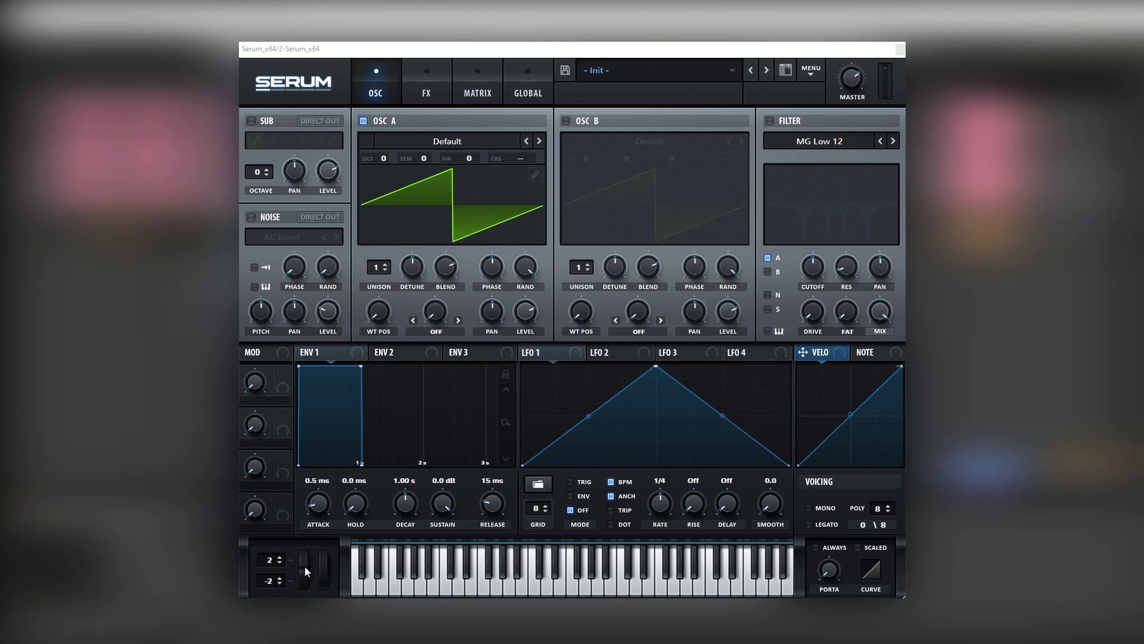
pyautogui.moveTo(305, 575)
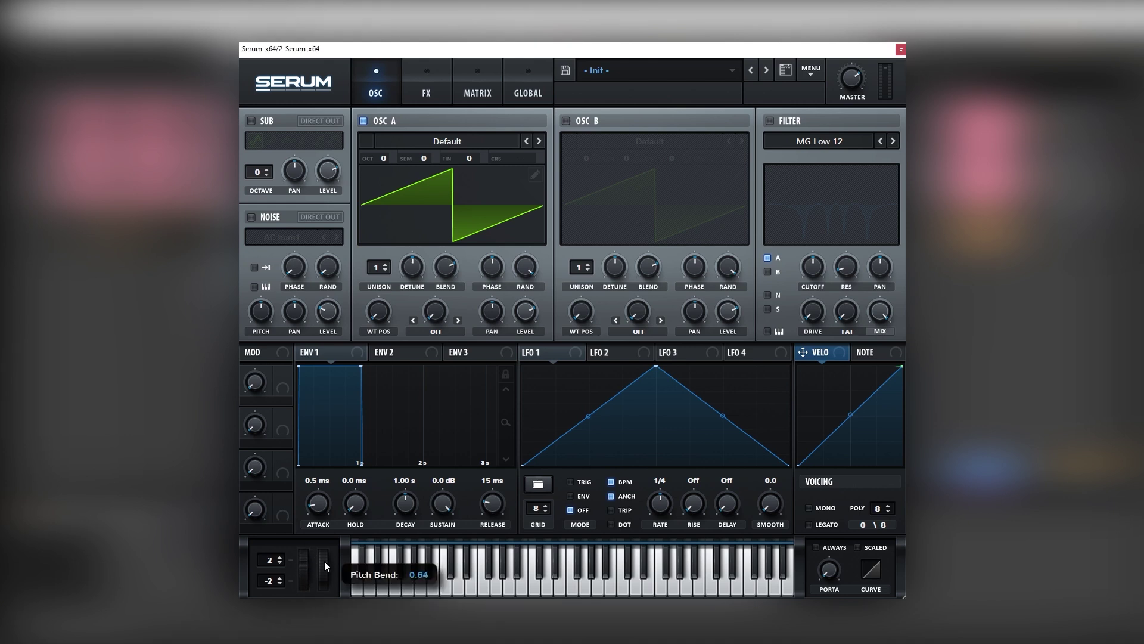
pyautogui.moveTo(325, 561); pyautogui.dragTo(302, 563)
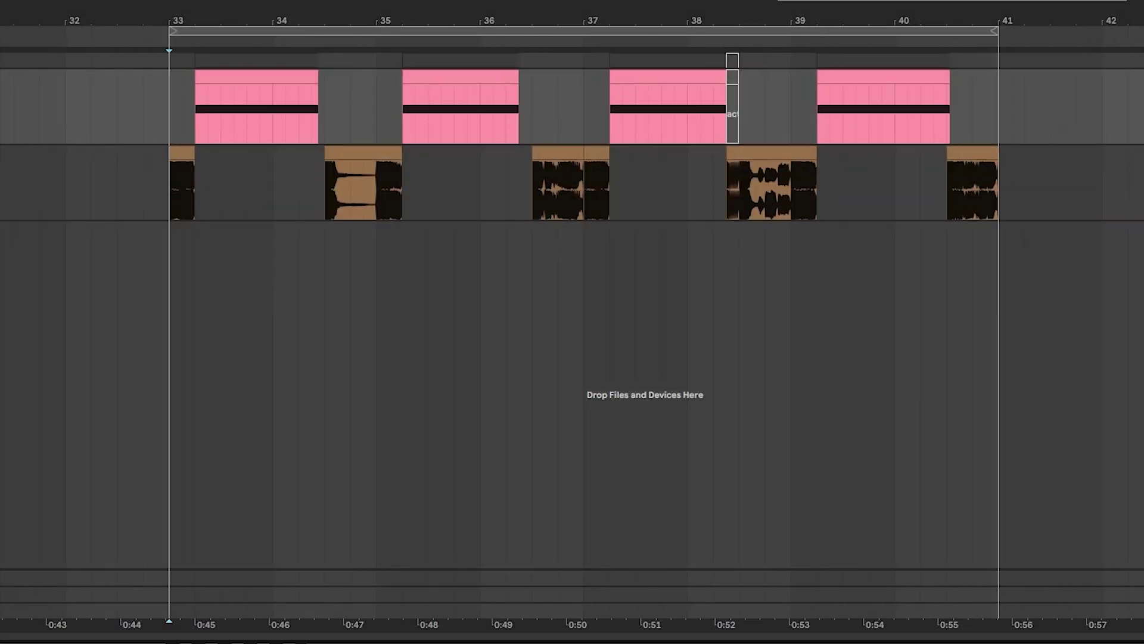
# Step: Show the track automation and audition the automated bend in the first and fourth bass clips
pyautogui.press('a')
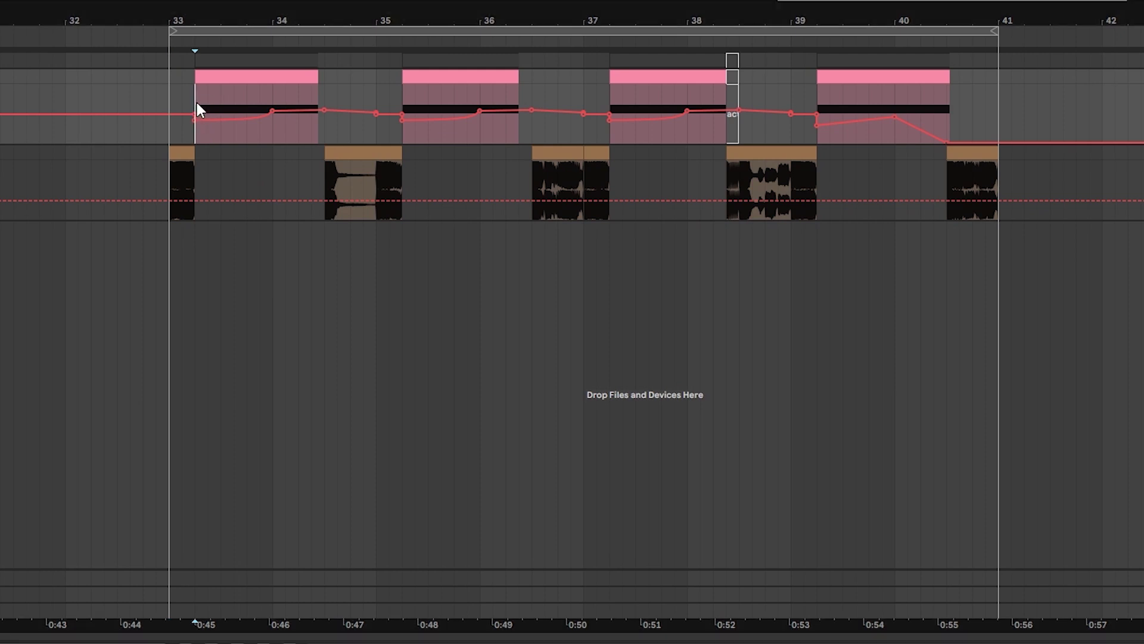
pyautogui.click(196, 104)
pyautogui.press('space')
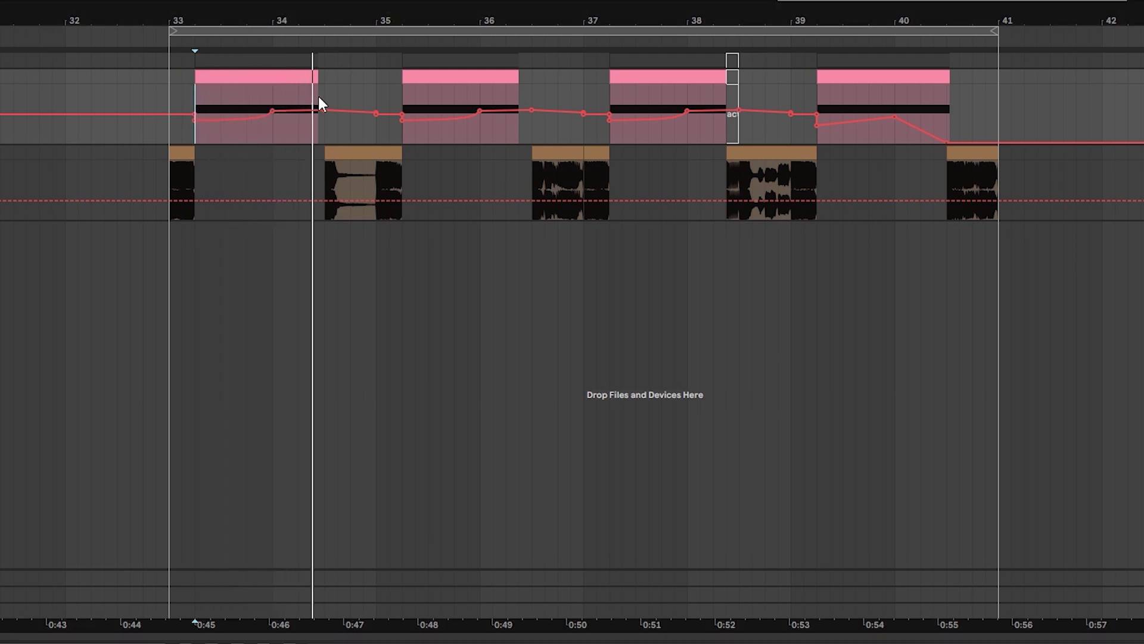
pyautogui.press('space')
pyautogui.click(807, 140)
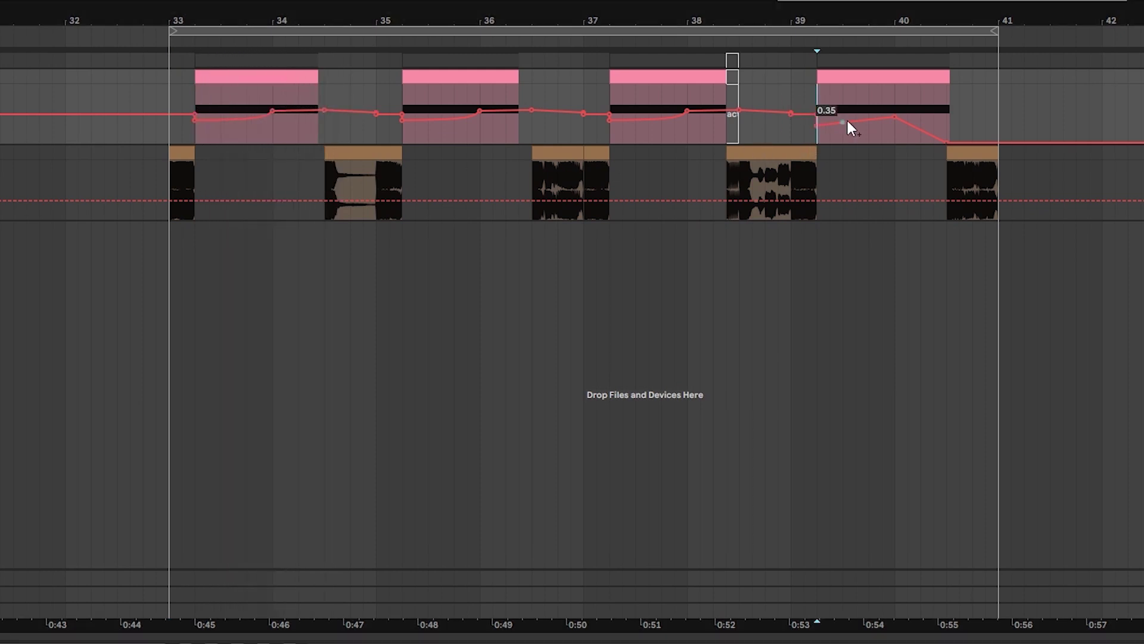
pyautogui.press('space')
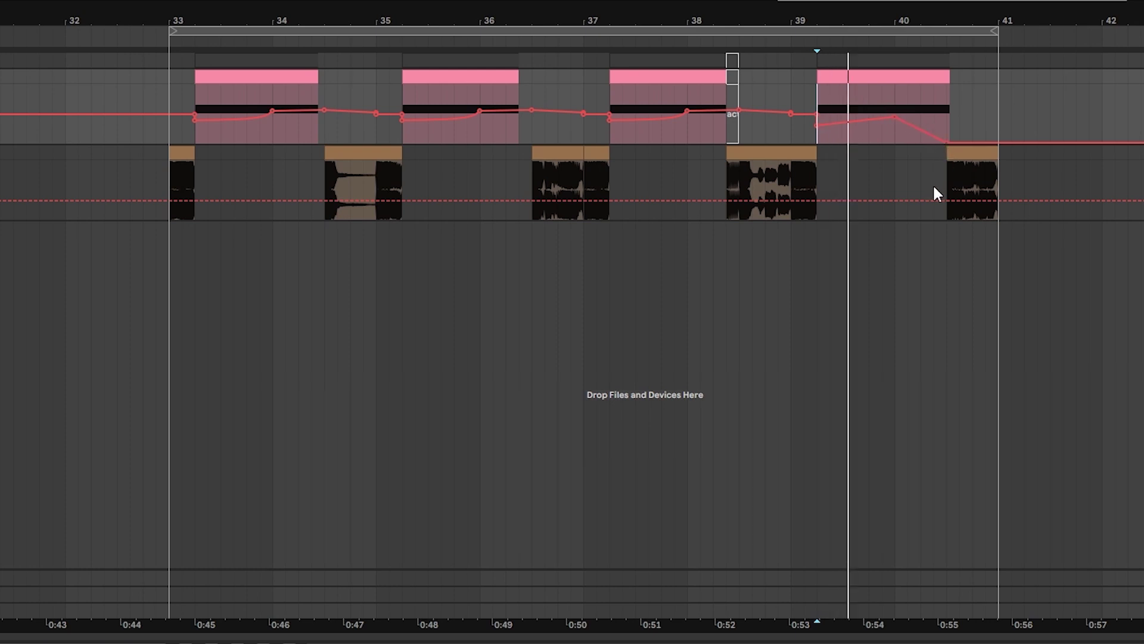
pyautogui.press('space')
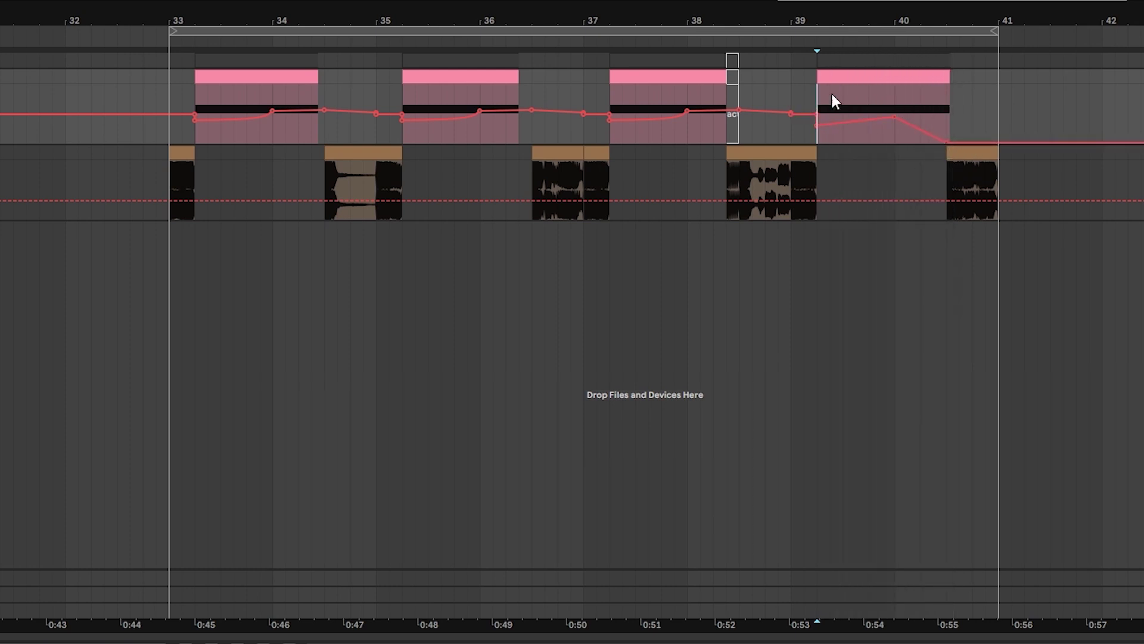
pyautogui.press('space')
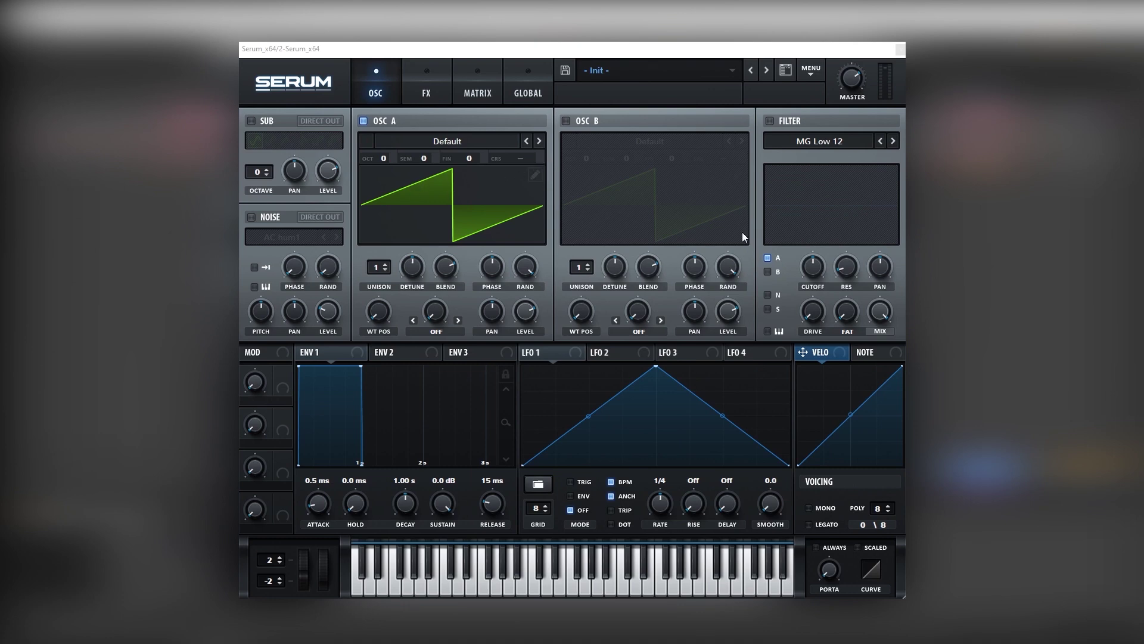
# Step: Enable the sub oscillator and load the analog Basic Shapes wavetable into OSC A
pyautogui.click(251, 120)
pyautogui.click(445, 140)
pyautogui.moveTo(417, 182)
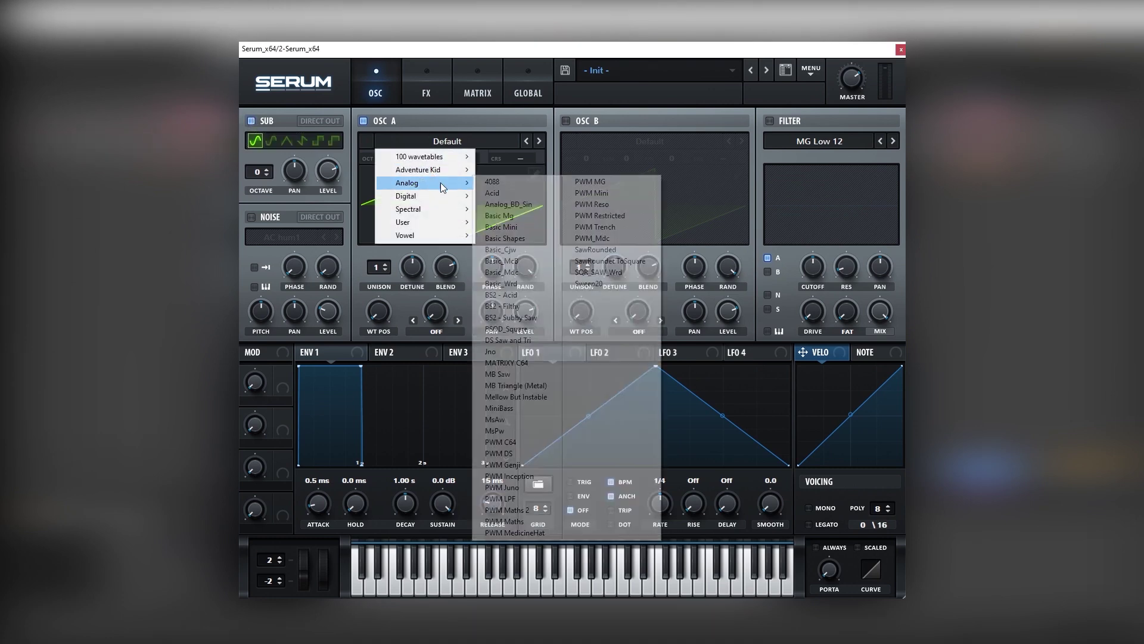
pyautogui.click(511, 261)
# Step: Enable OSC B and load the analog Basic Shapes wavetable into it
pyautogui.click(566, 120)
pyautogui.click(650, 141)
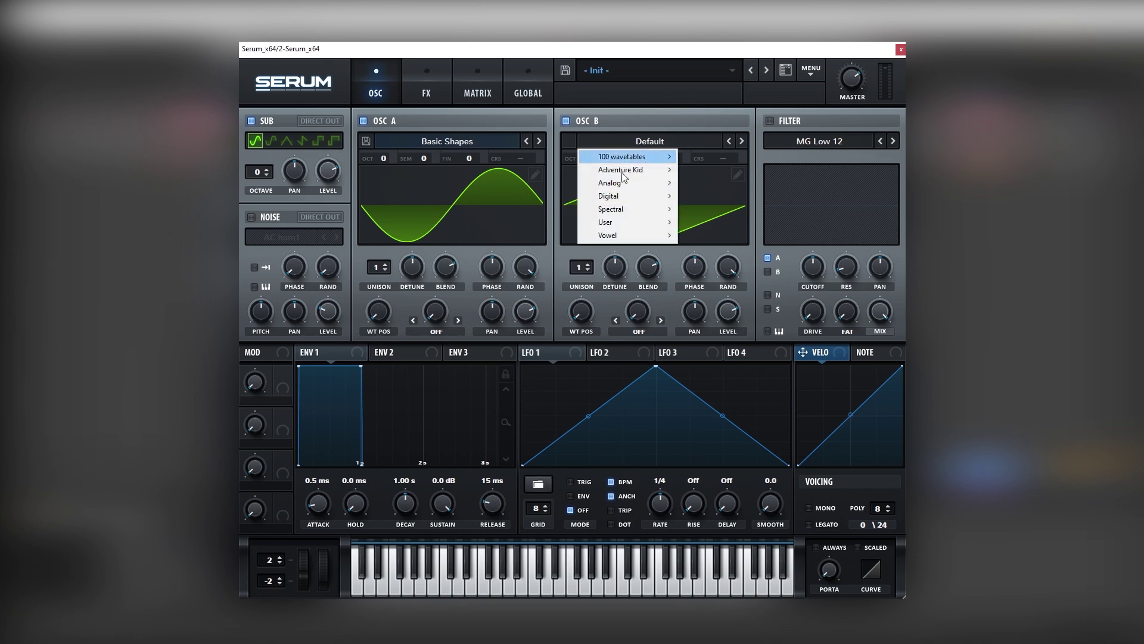
pyautogui.moveTo(662, 186)
pyautogui.click(707, 237)
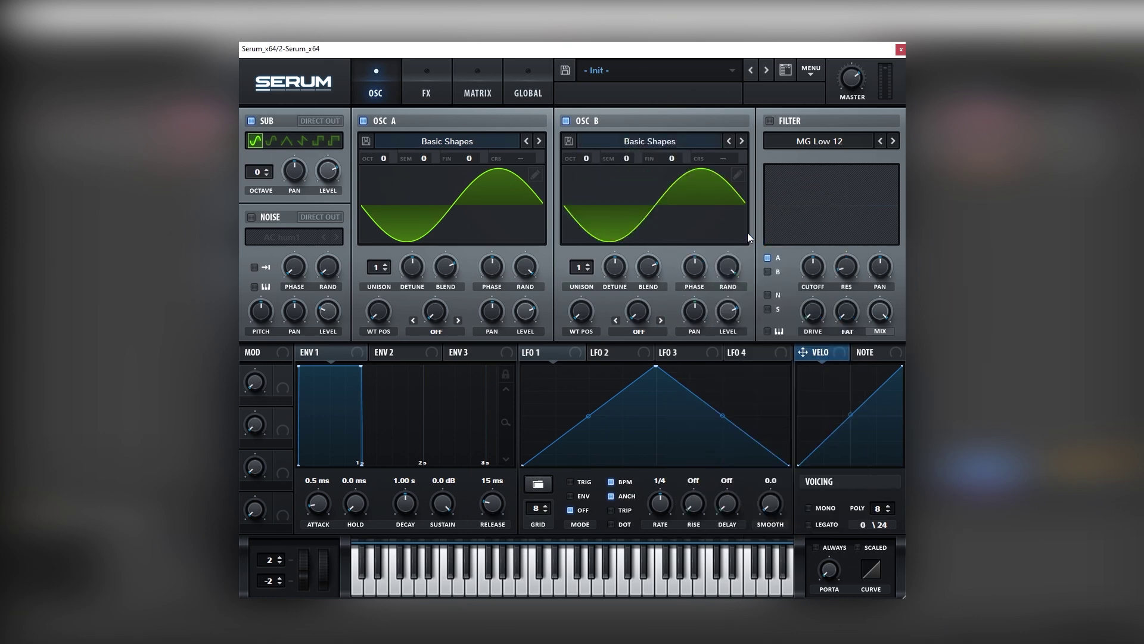
# Step: Transpose OSC B to +3 octaves and +3 semitones, and set OSC A's warp mode to FM (From B)
pyautogui.press('space')
pyautogui.moveTo(590, 156); pyautogui.dragTo(599, 93)
pyautogui.moveTo(615, 153); pyautogui.dragTo(620, 133)
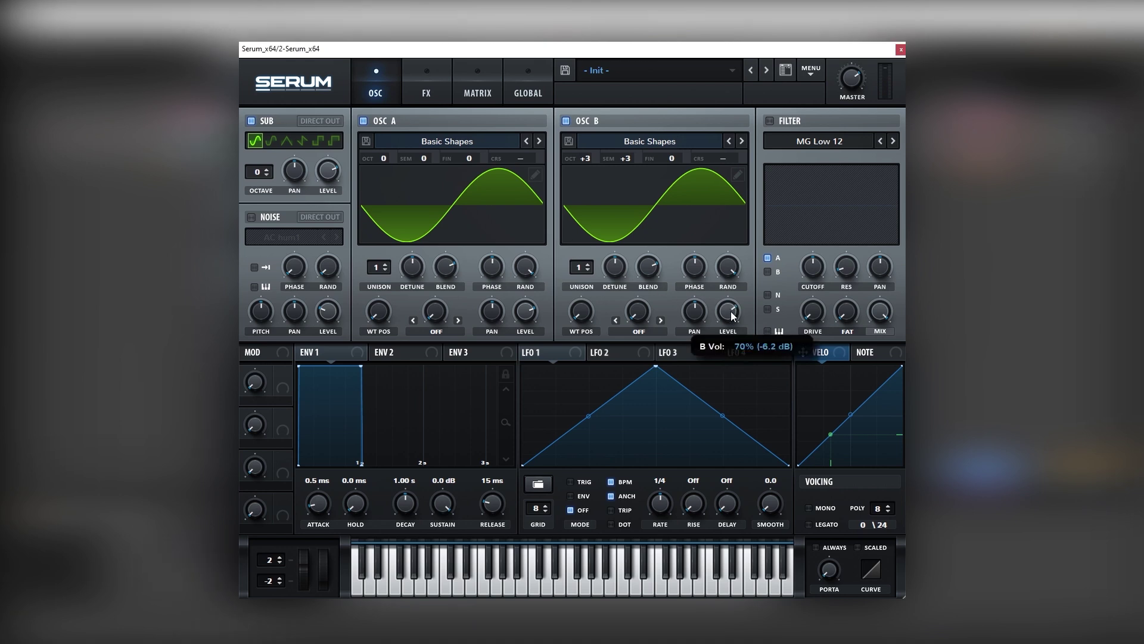
pyautogui.click(442, 333)
pyautogui.click(475, 577)
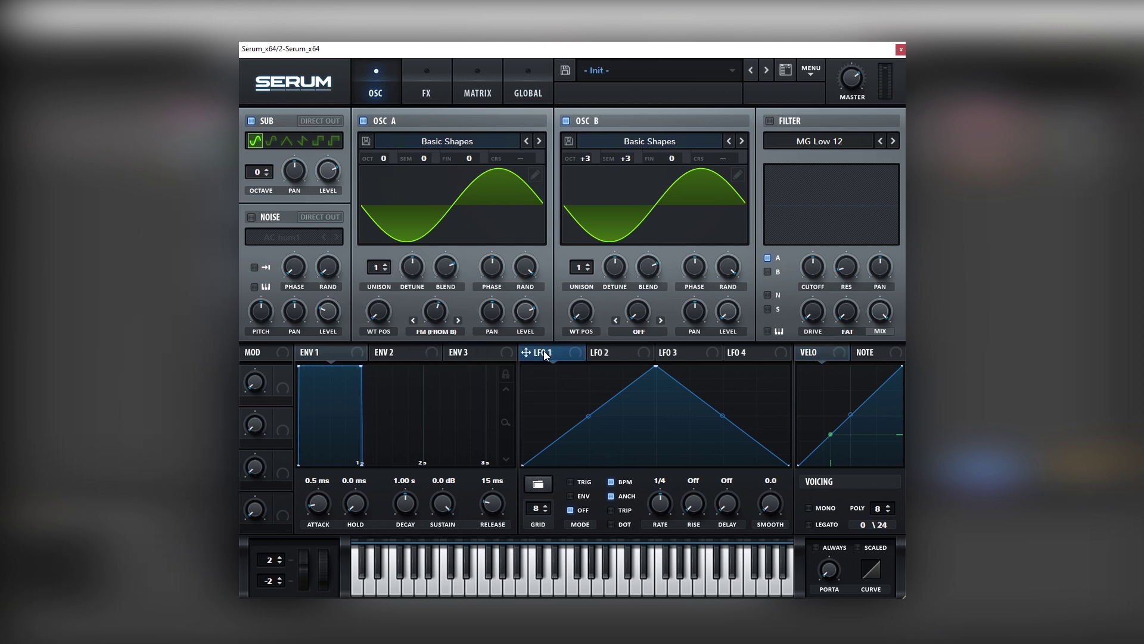
# Step: Assign LFO 1 to OSC A's level and set the LFO to trigger mode with BPM sync off
pyautogui.moveTo(543, 350); pyautogui.dragTo(554, 267)
pyautogui.click(625, 484)
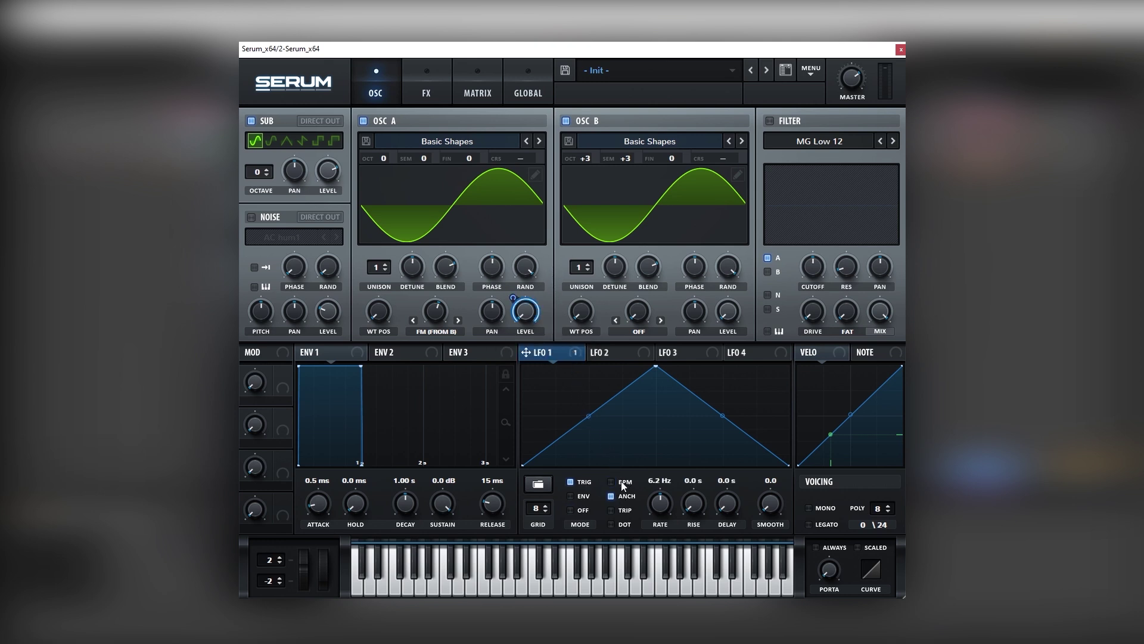
# Step: Reshape LFO 1 into a fast curved rise with a long concave decay, and set its rate to 4.0 Hz
pyautogui.moveTo(657, 366); pyautogui.dragTo(530, 340)
pyautogui.moveTo(526, 415); pyautogui.dragTo(538, 366)
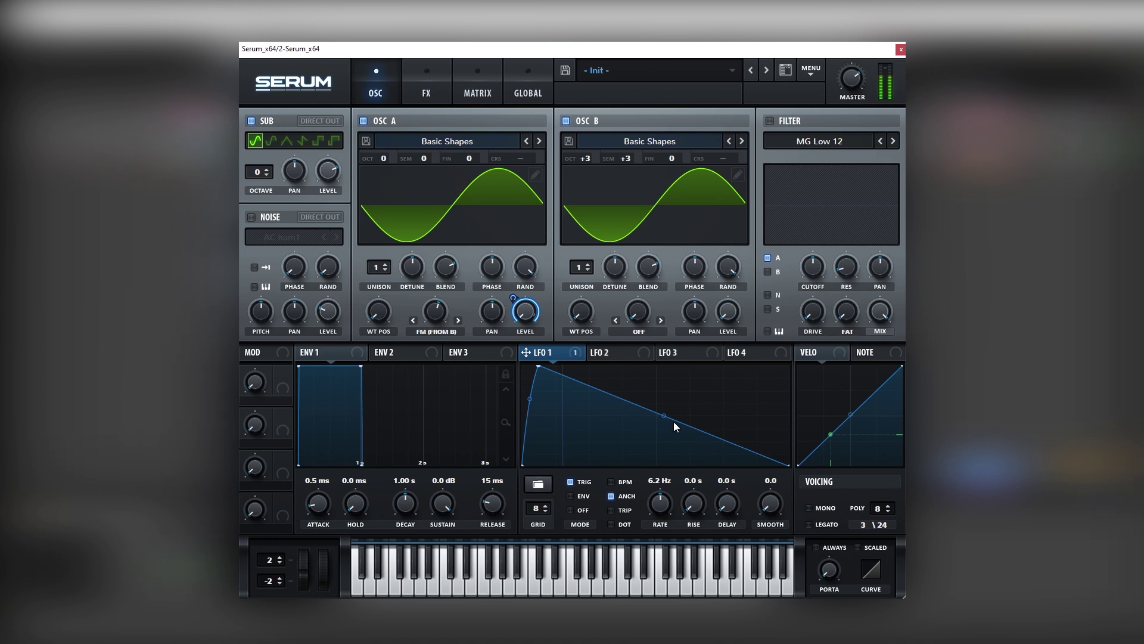
pyautogui.moveTo(677, 424); pyautogui.dragTo(667, 423)
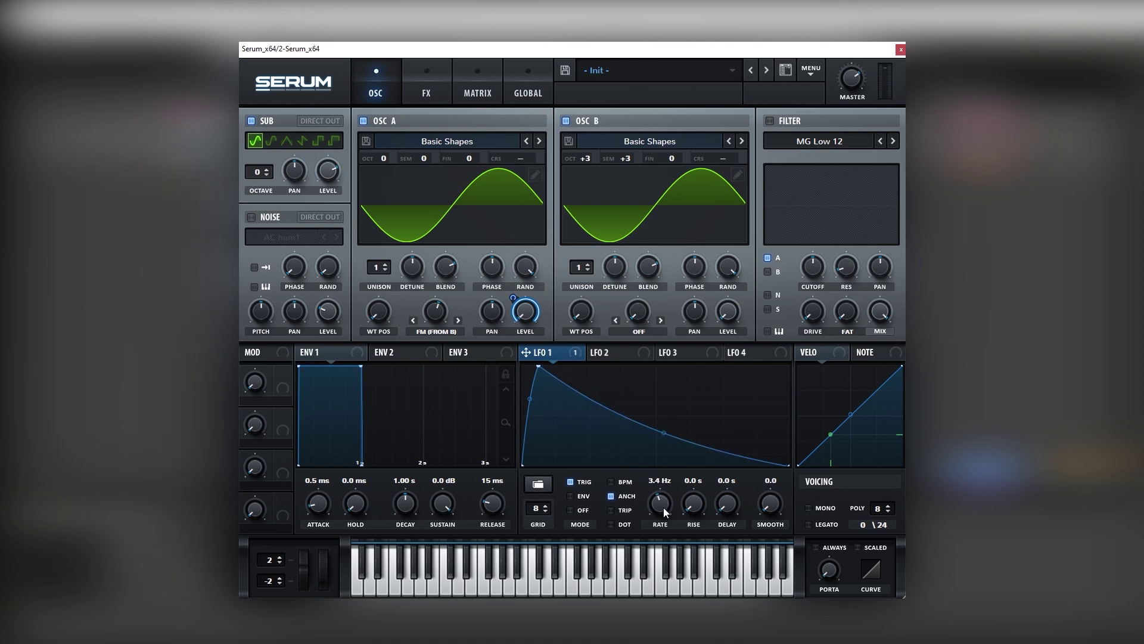
pyautogui.moveTo(666, 512)
pyautogui.mouseDown()
pyautogui.moveTo(671, 490)
pyautogui.moveTo(657, 520)
pyautogui.mouseUp()
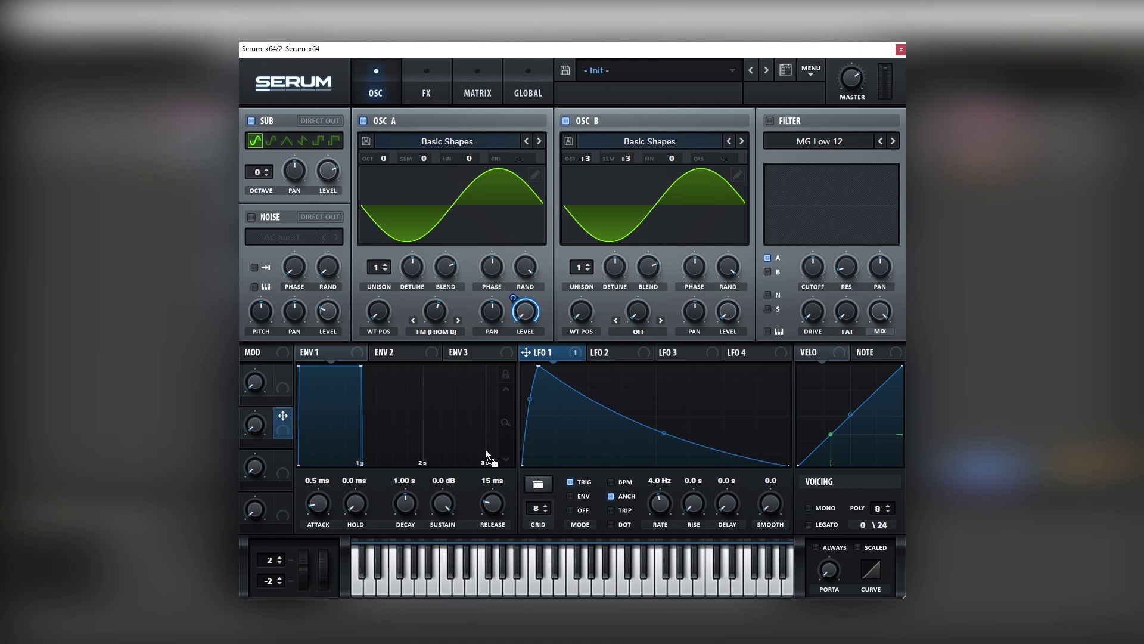
# Step: Assign Macro 2 to LFO 1's rate with a positive modulation amount and try out the macro
pyautogui.moveTo(488, 454); pyautogui.dragTo(653, 498)
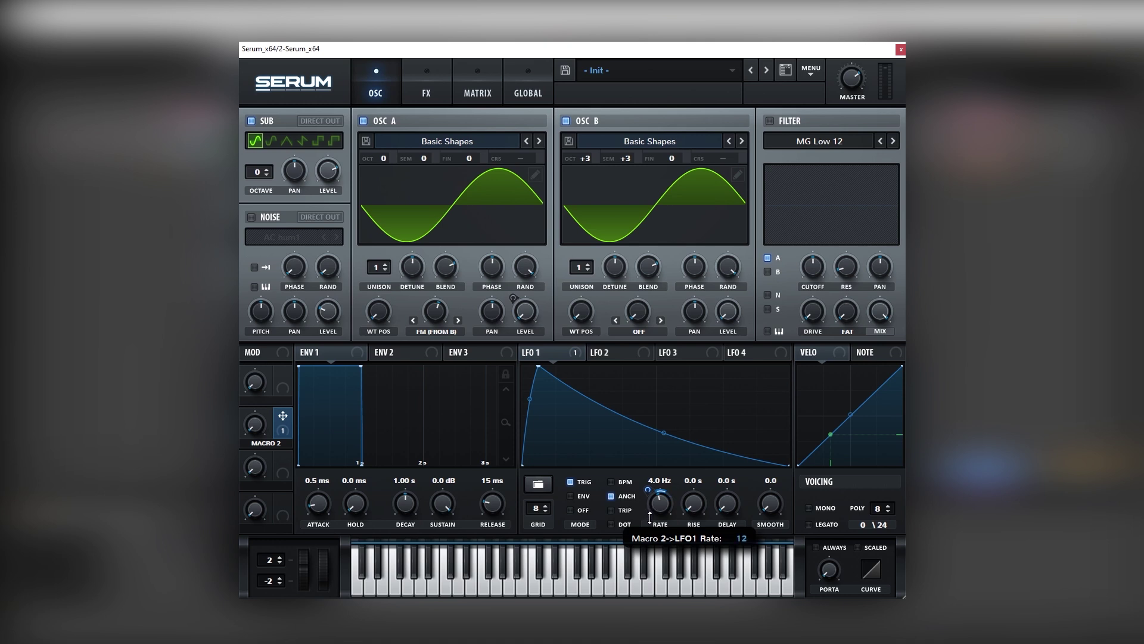
pyautogui.moveTo(650, 520); pyautogui.dragTo(647, 490)
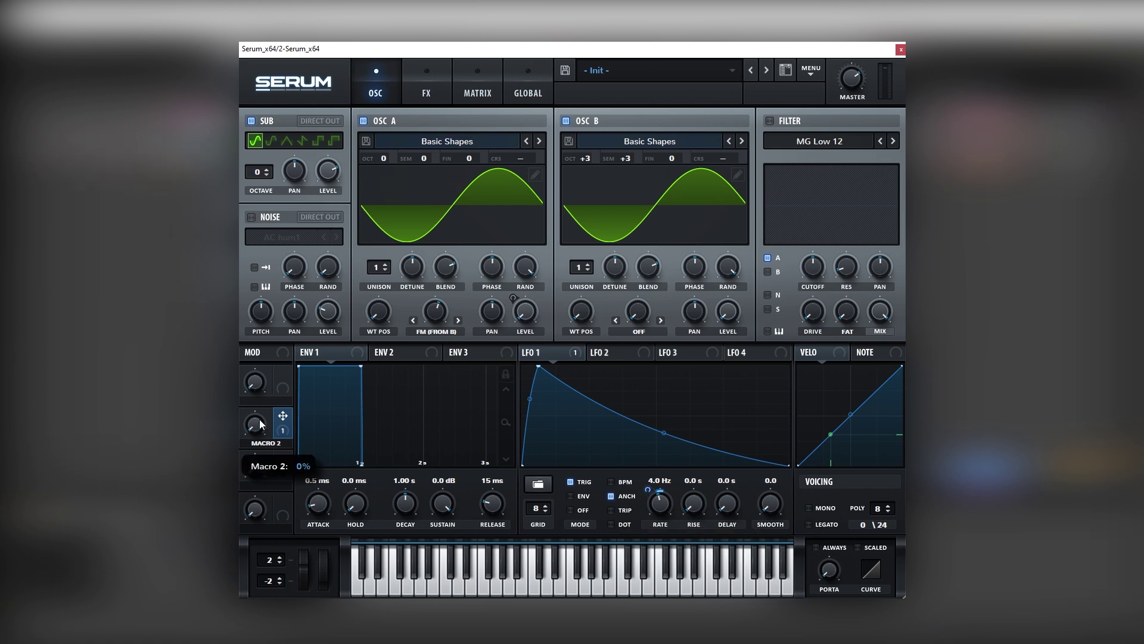
pyautogui.moveTo(259, 420); pyautogui.dragTo(284, 376)
pyautogui.moveTo(276, 454); pyautogui.dragTo(275, 454)
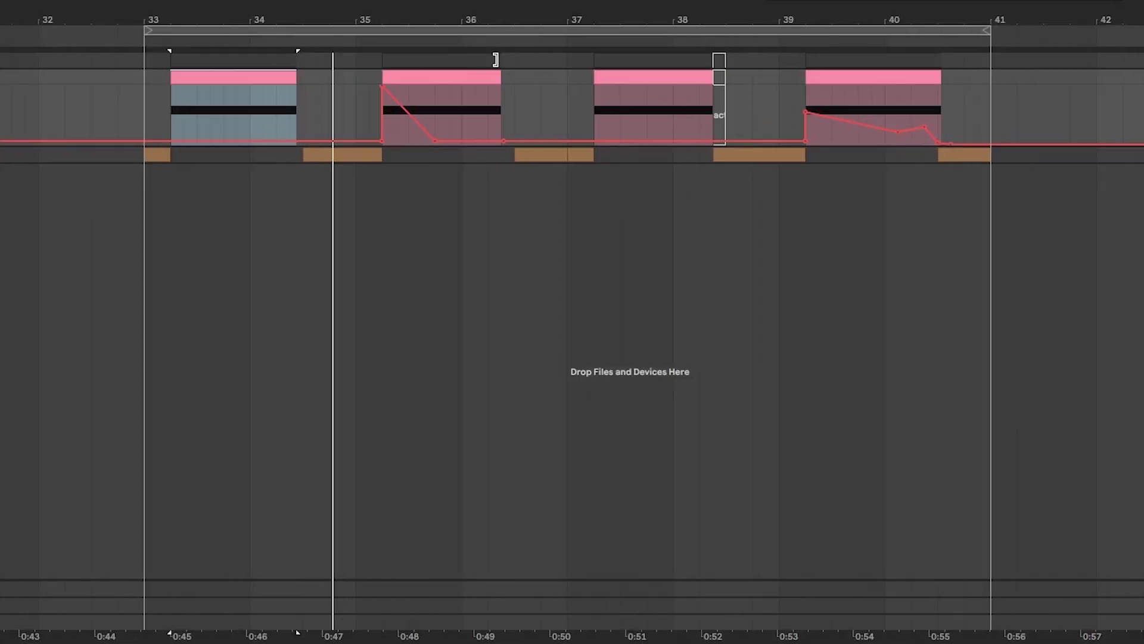
# Step: Audition the four bass clips in turn to hear the Macro 2 automation on the LFO rate
pyautogui.click(171, 122)
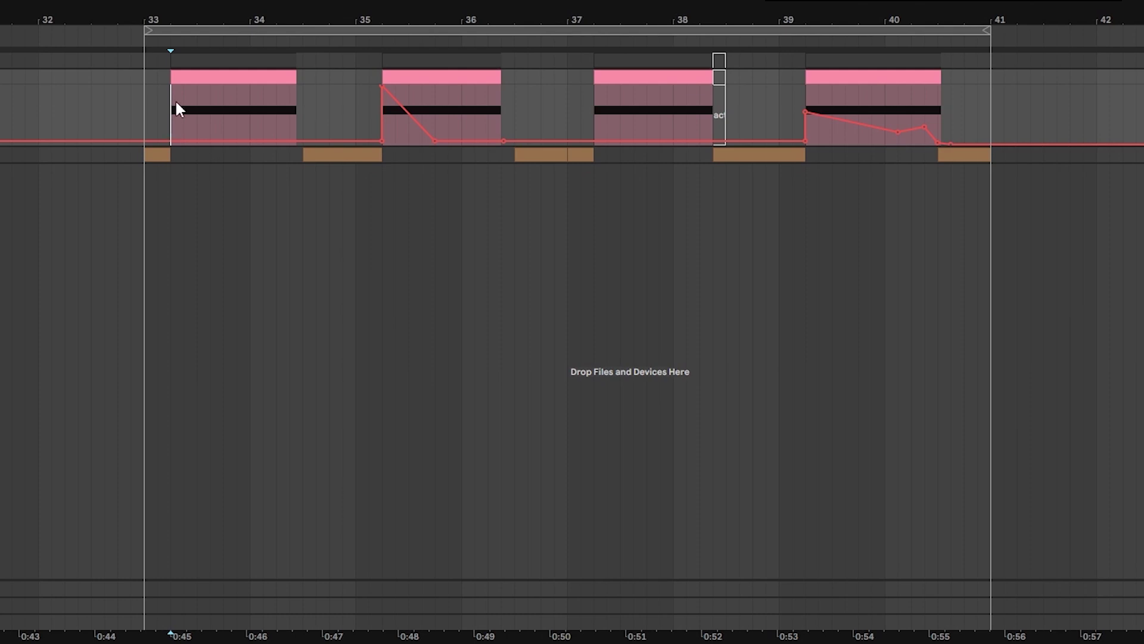
pyautogui.press('space')
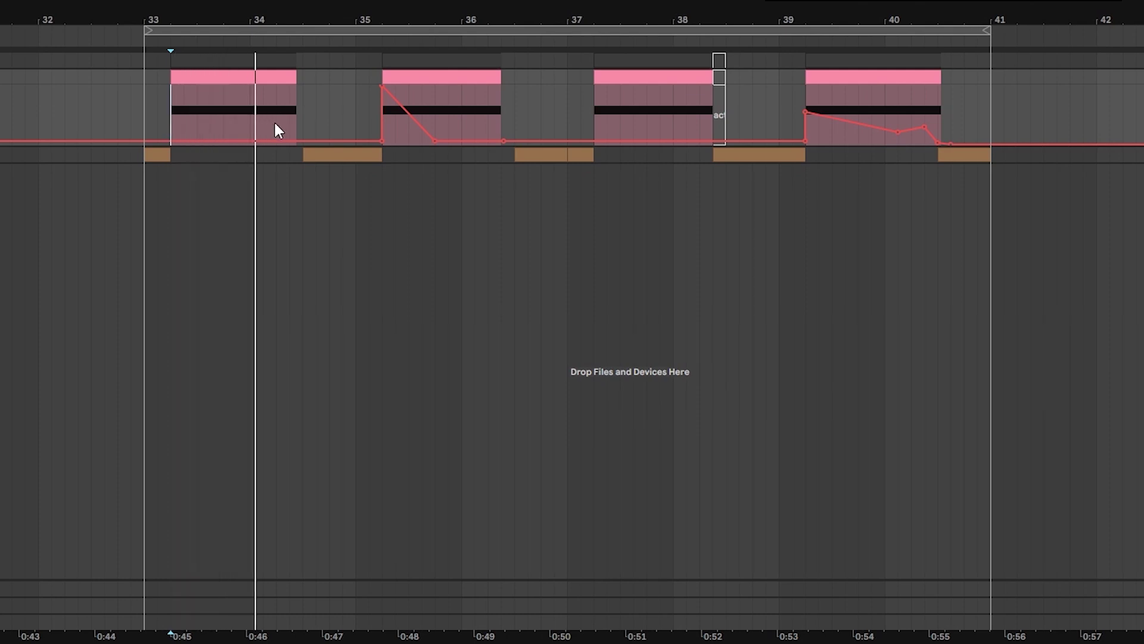
pyautogui.press('space')
pyautogui.click(382, 86)
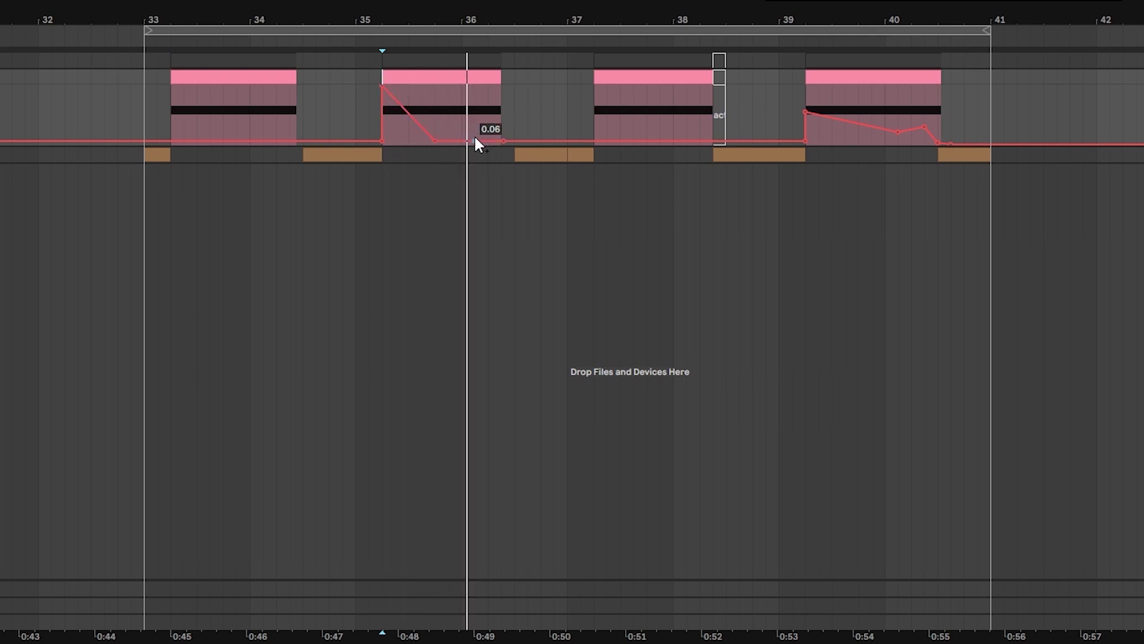
pyautogui.click(589, 112)
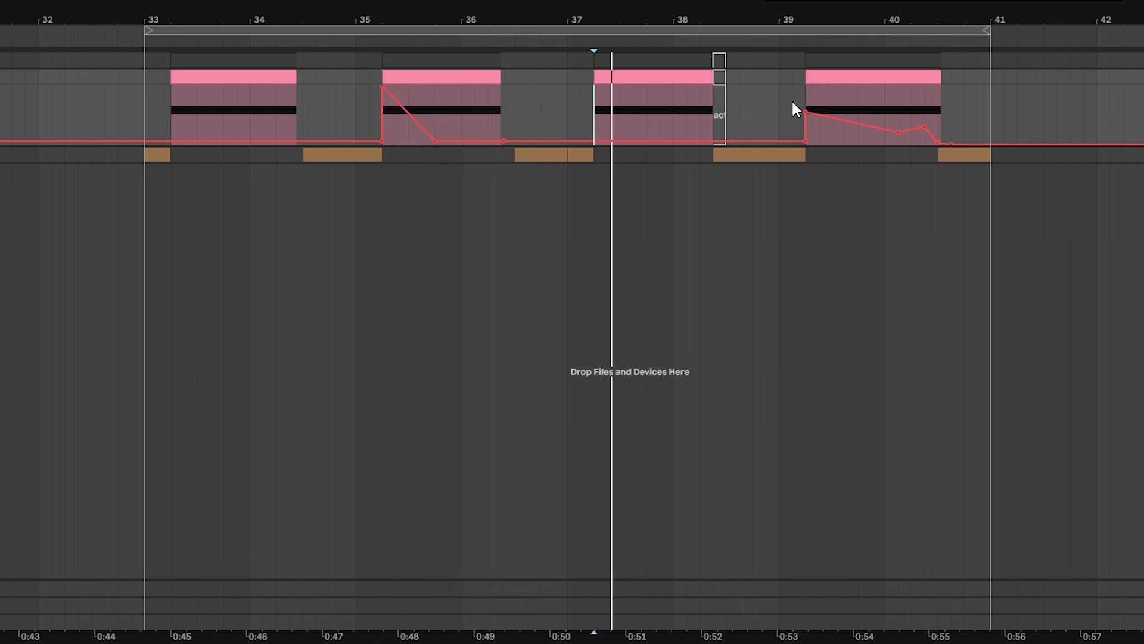
pyautogui.click(814, 93)
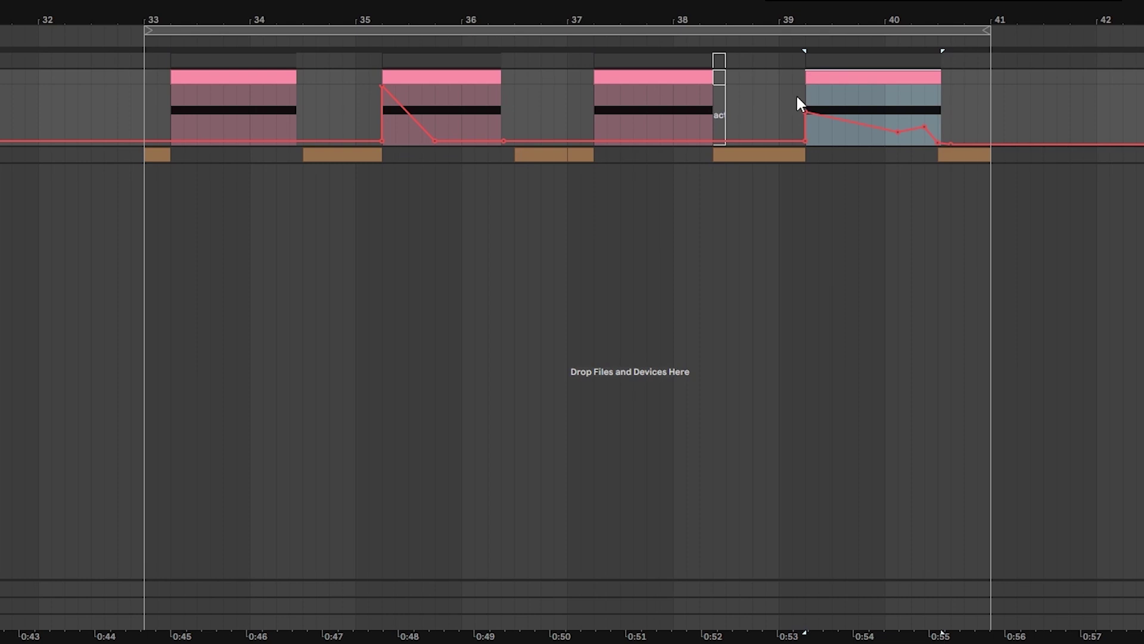
pyautogui.press('space')
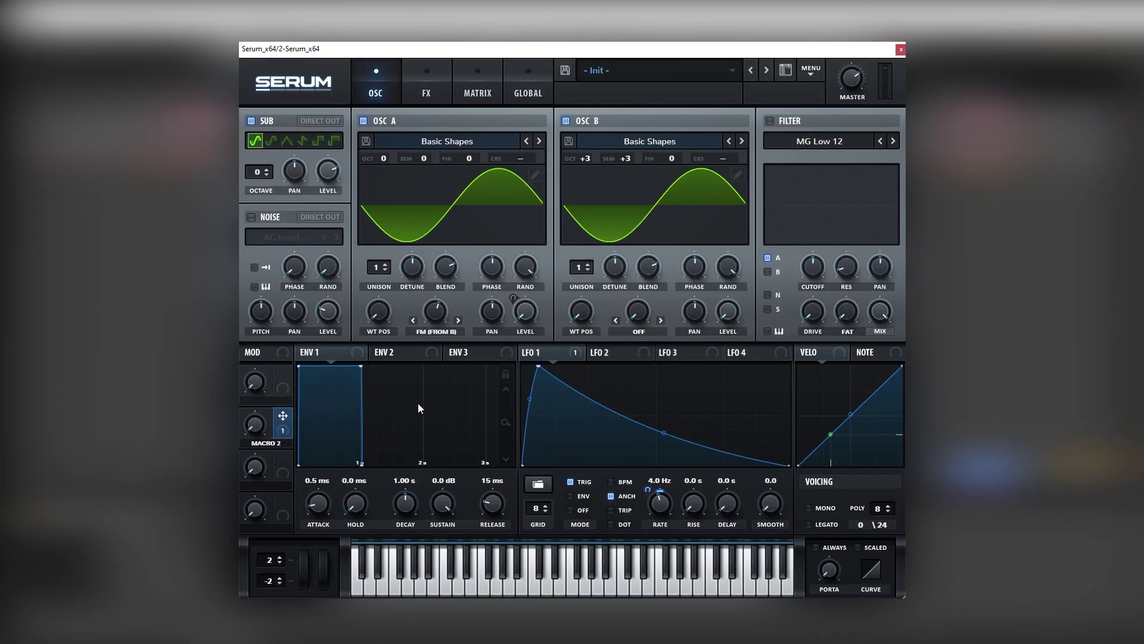
# Step: Assign LFO 1 to the sub oscillator's level
pyautogui.moveTo(527, 353); pyautogui.dragTo(329, 177)
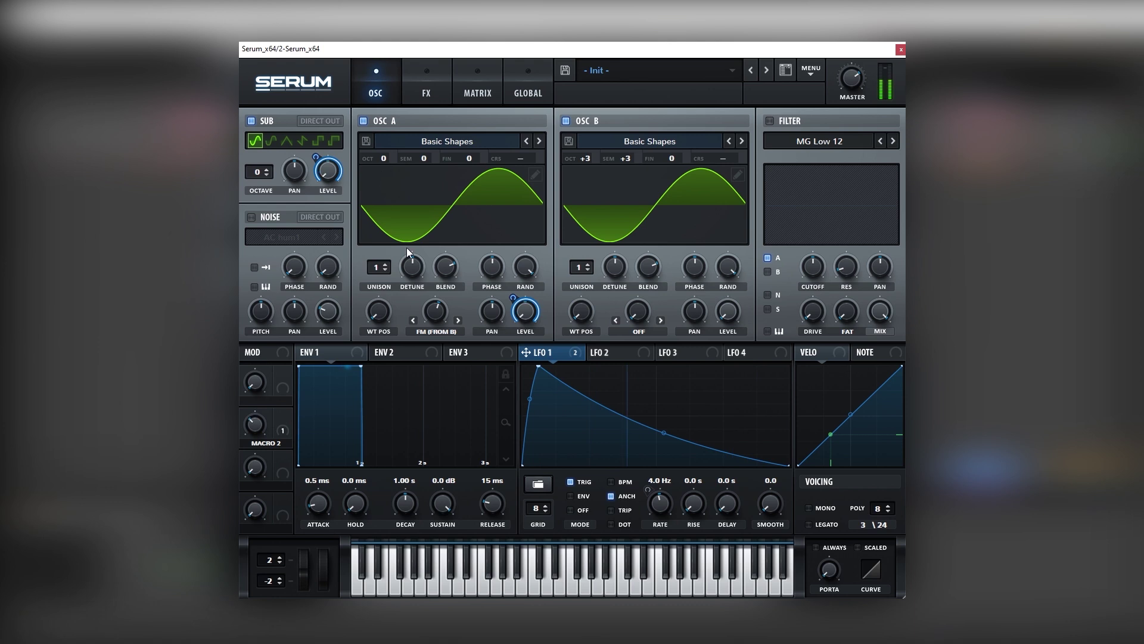
# Step: Enable the Hyper/Dimension effect and lower the Hyper mix to about 11%
pyautogui.click(426, 93)
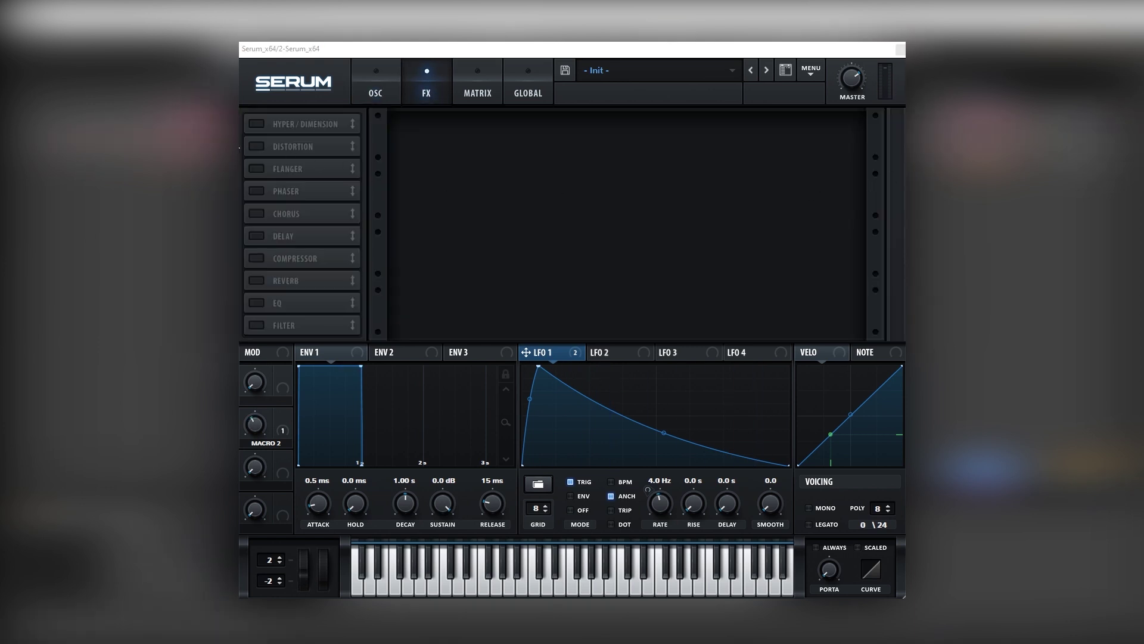
pyautogui.click(256, 132)
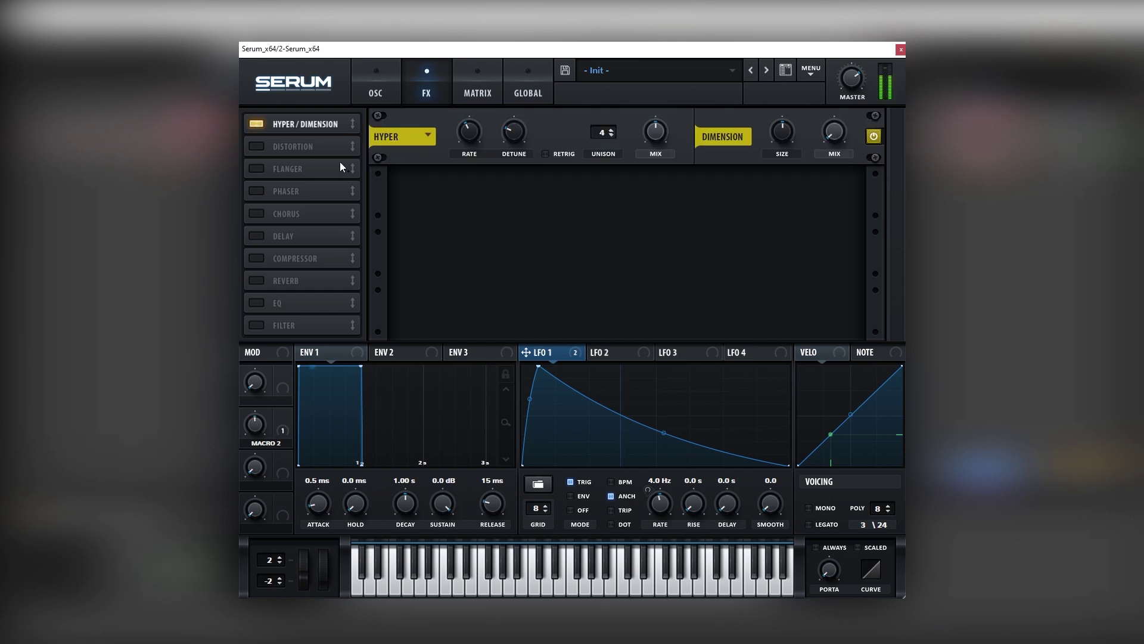
pyautogui.moveTo(661, 129)
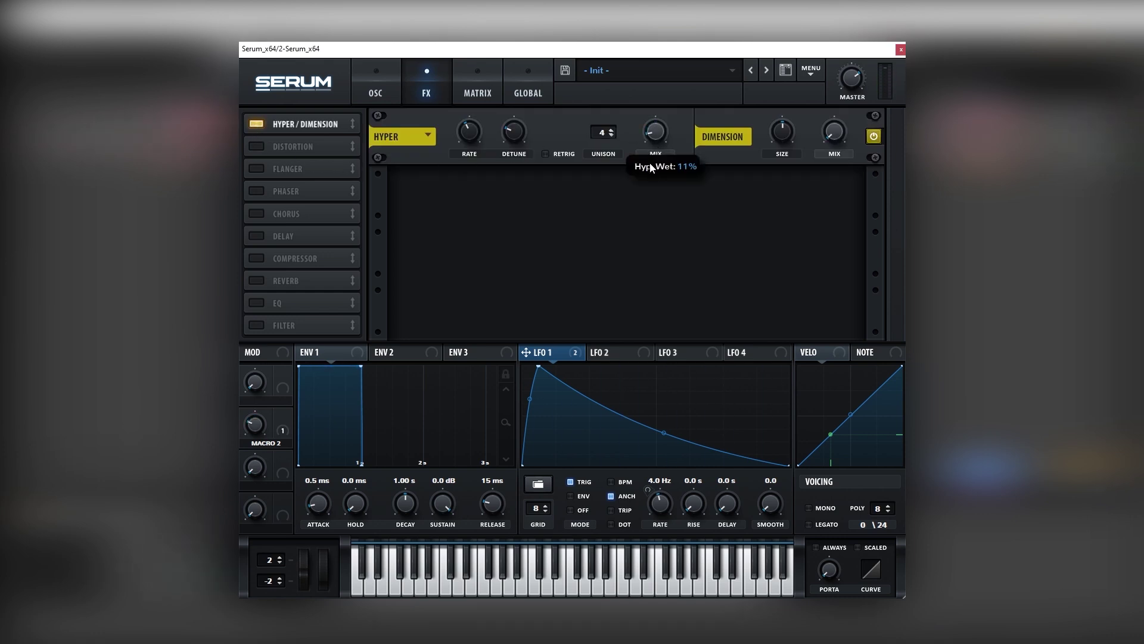
# Step: Enable the Tube distortion effect and raise its drive to about 88%
pyautogui.click(267, 151)
pyautogui.moveTo(730, 188); pyautogui.dragTo(757, 139)
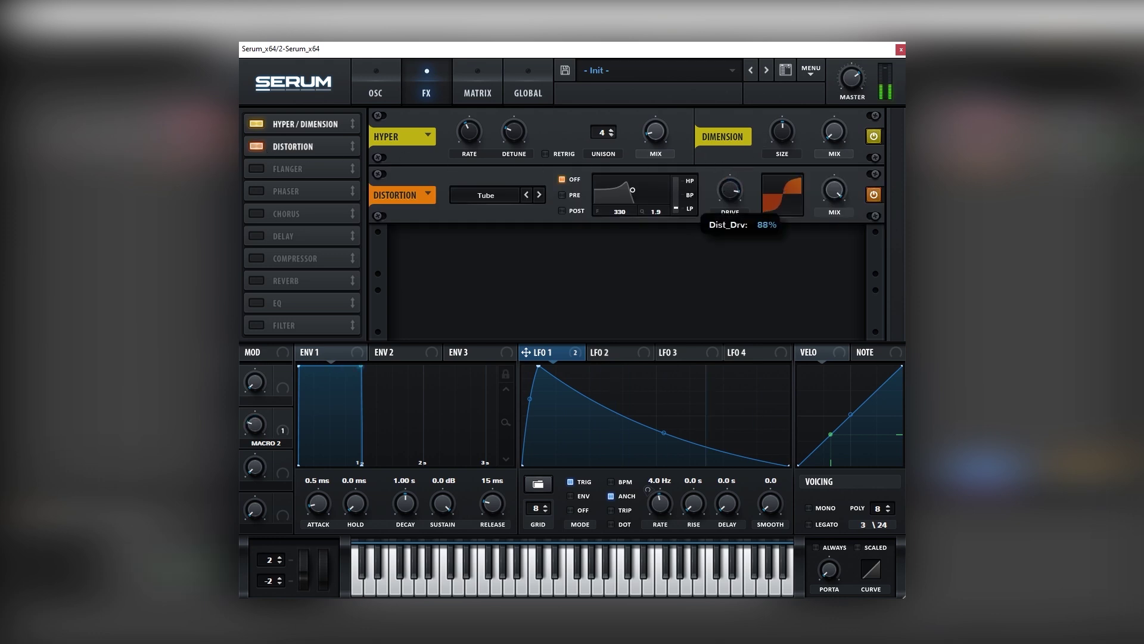
pyautogui.click(728, 185)
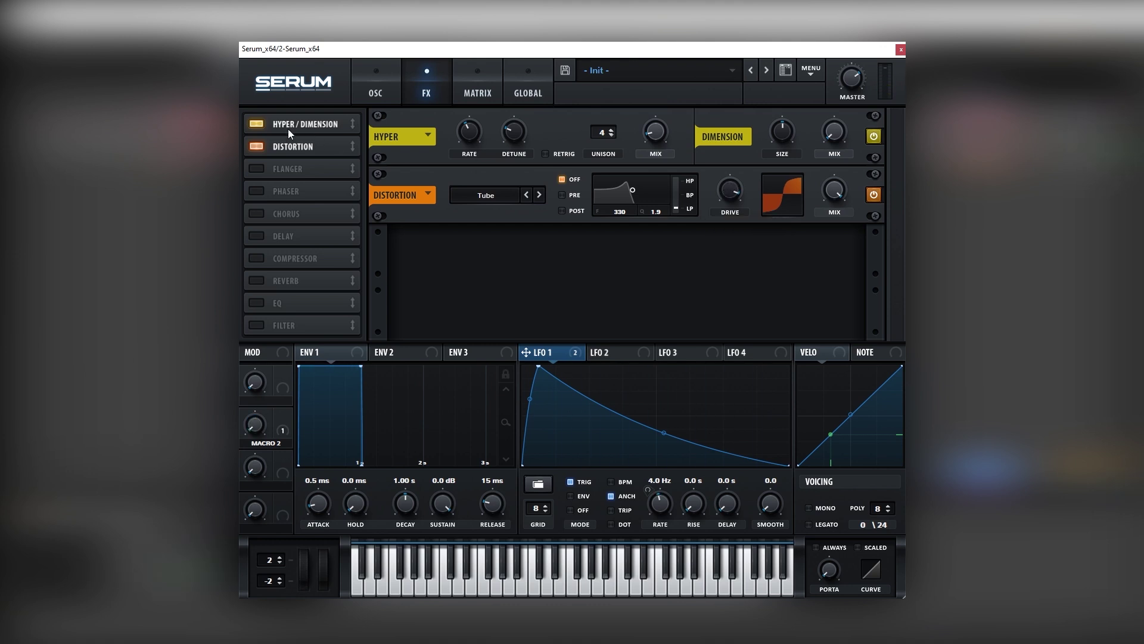
# Step: Enable the EQ effect directly after Distortion and turn its lower band into a narrow bell cut
pyautogui.click(277, 301)
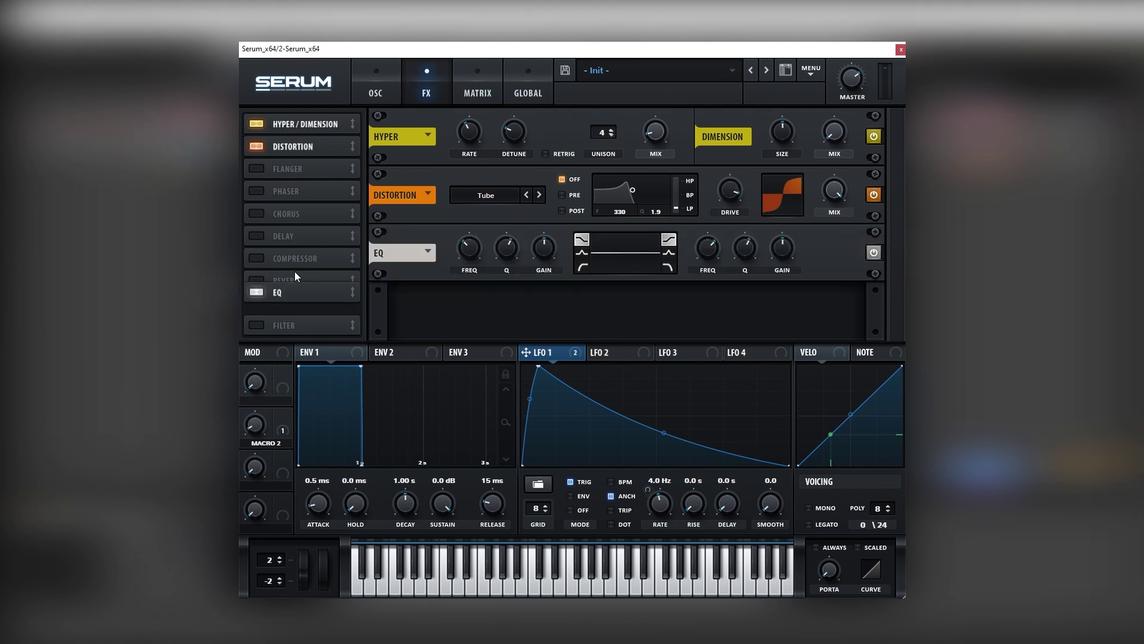
pyautogui.moveTo(531, 280); pyautogui.dragTo(527, 284)
pyautogui.moveTo(510, 245); pyautogui.dragTo(482, 246)
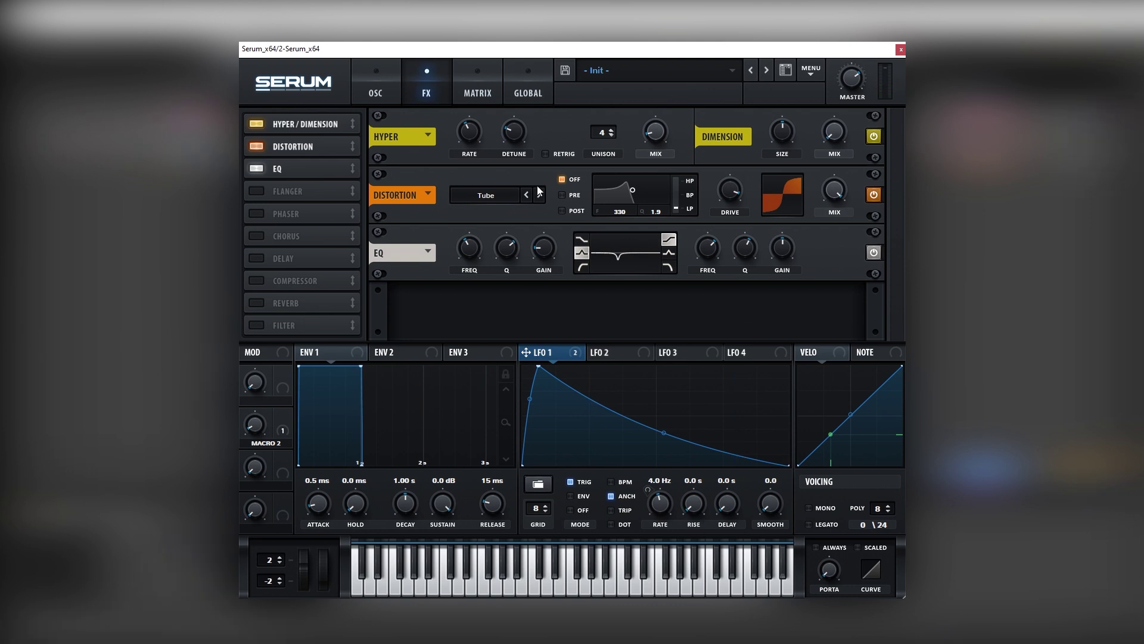
# Step: Switch the oscillator filter to the Phs 48+ type and raise its cutoff
pyautogui.click(357, 102)
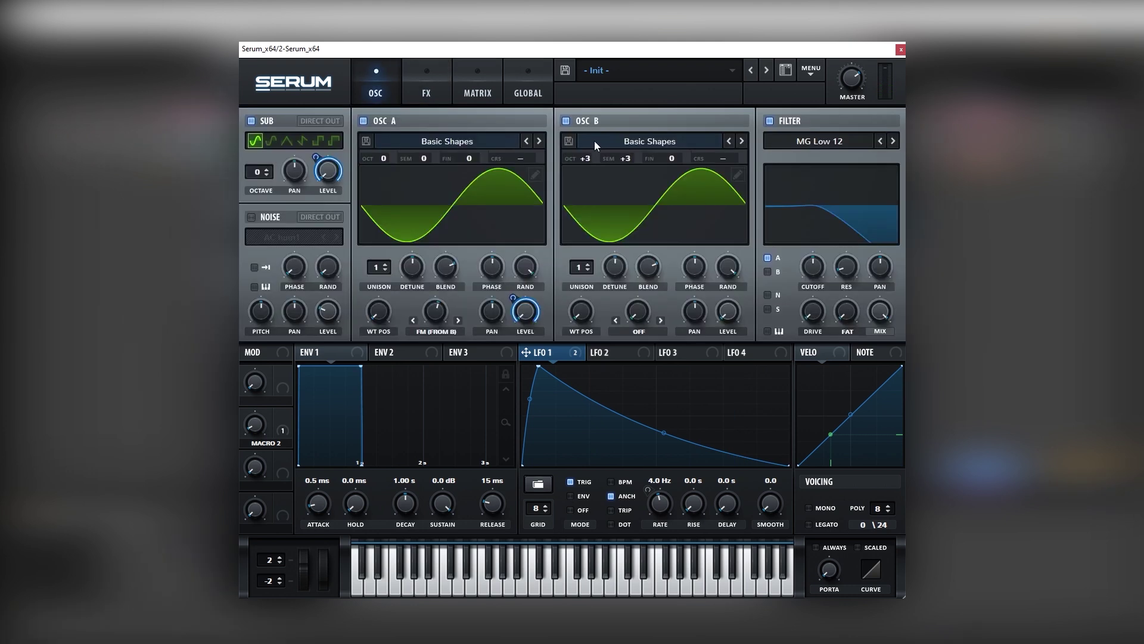
pyautogui.click(828, 143)
pyautogui.moveTo(843, 192)
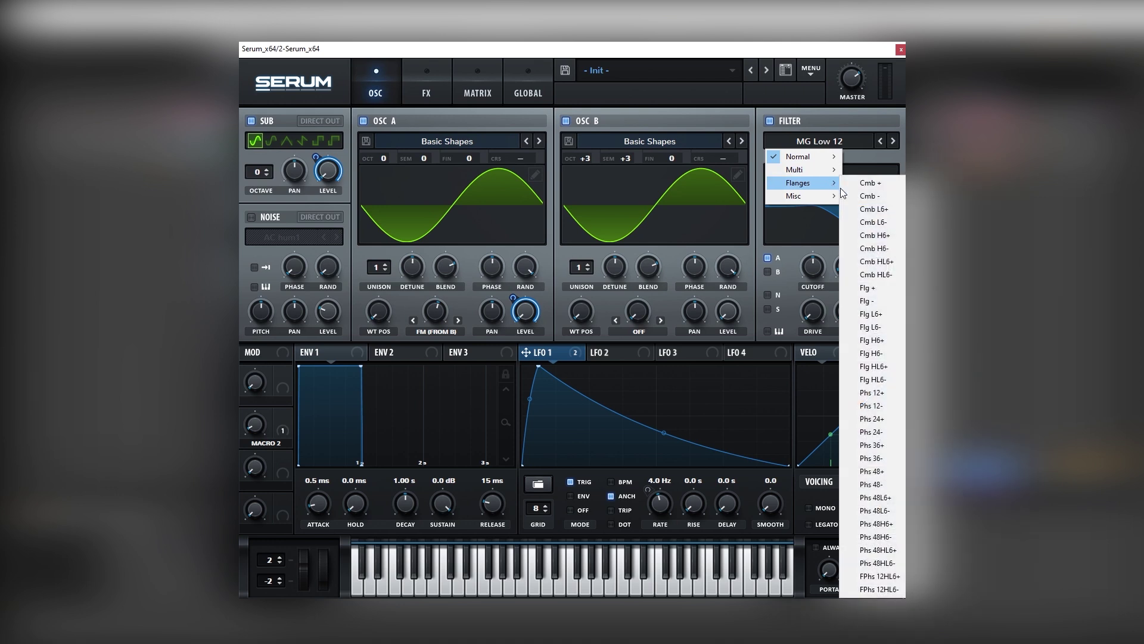
pyautogui.click(895, 475)
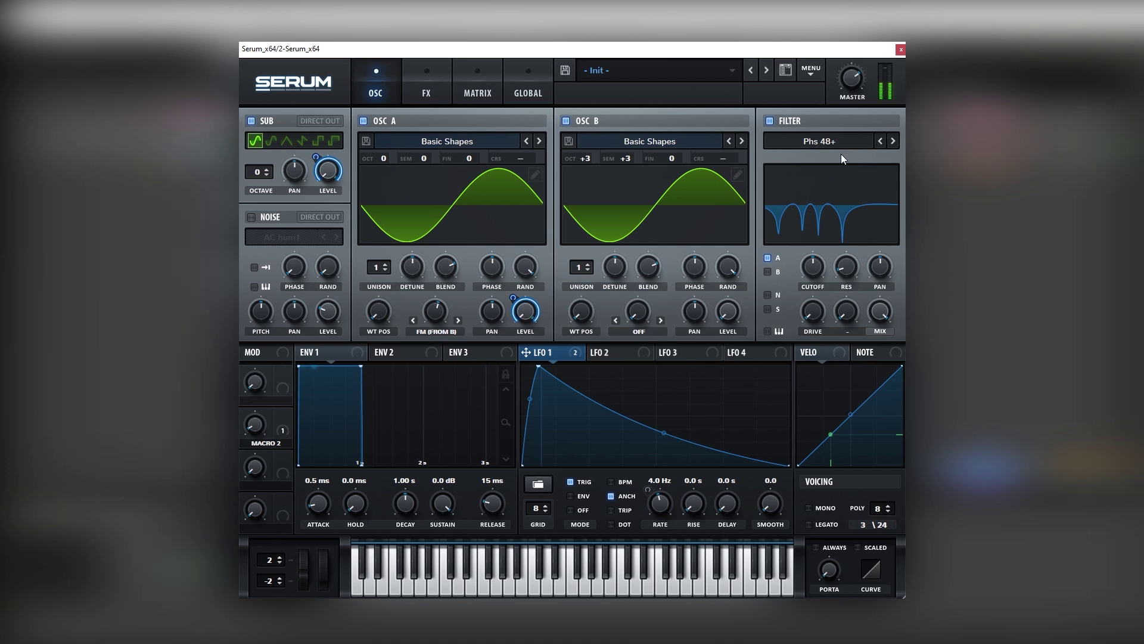
pyautogui.moveTo(807, 272); pyautogui.dragTo(813, 267)
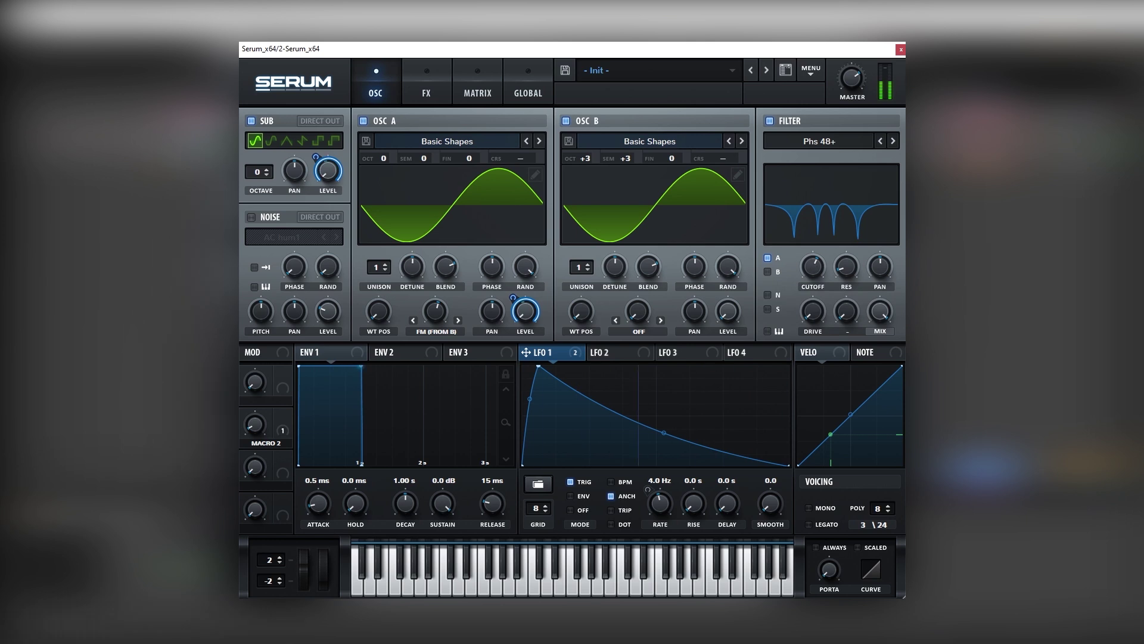
pyautogui.click(814, 270)
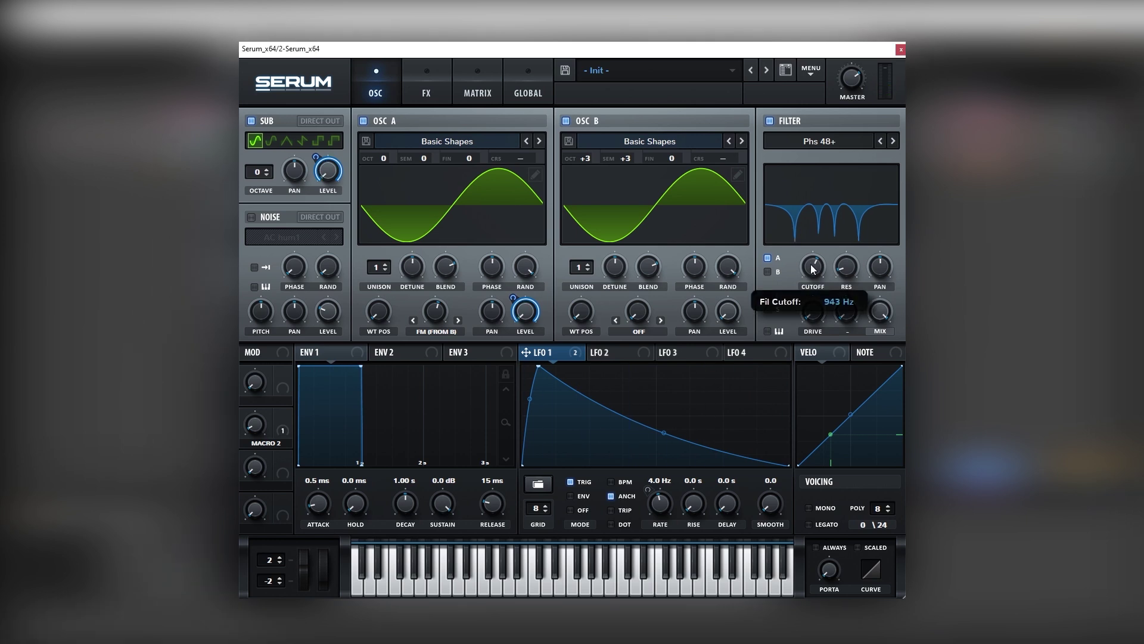
pyautogui.moveTo(814, 269); pyautogui.dragTo(816, 264)
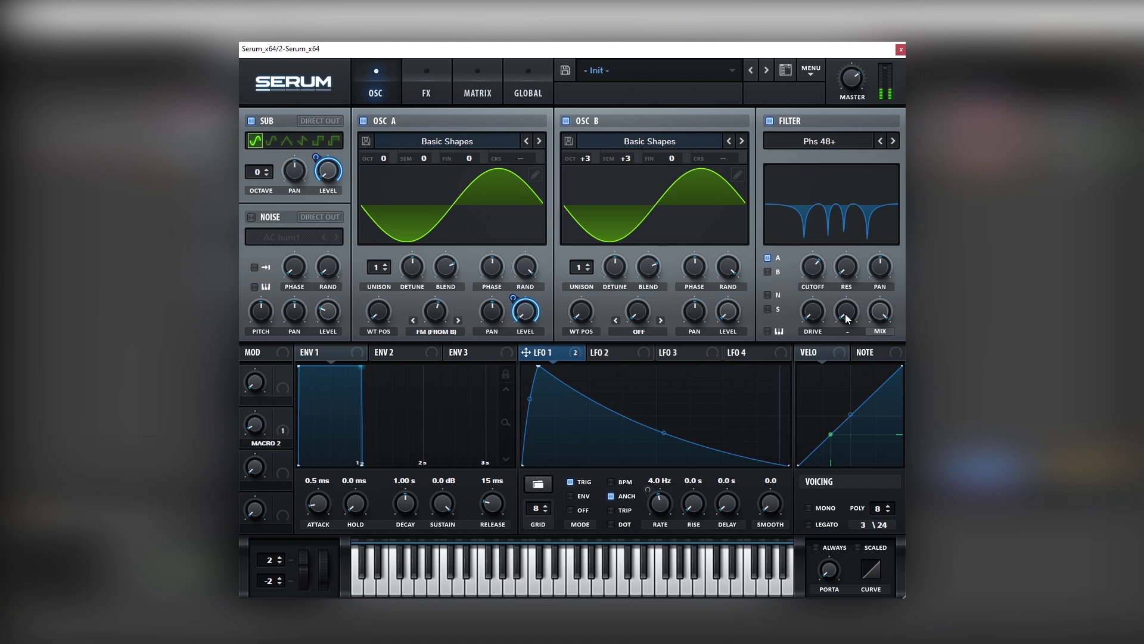
# Step: Adjust the LFO 1 modulation amount on oscillator A's level to about 83
pyautogui.moveTo(522, 309)
pyautogui.mouseDown()
pyautogui.moveTo(521, 354)
pyautogui.moveTo(530, 325)
pyautogui.mouseUp()
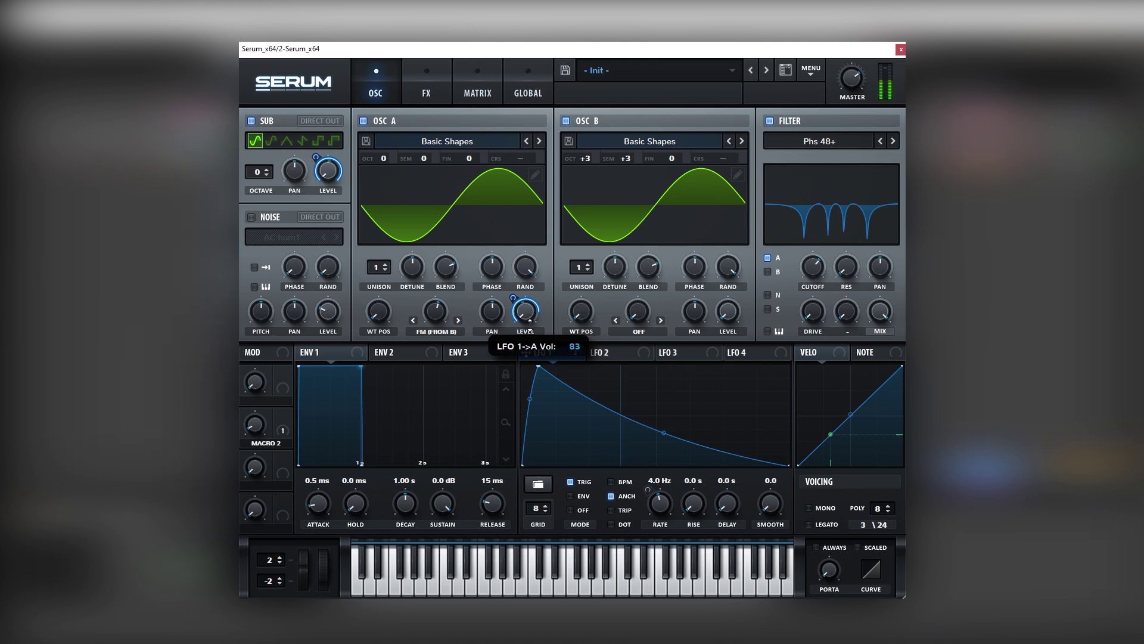
pyautogui.moveTo(526, 294); pyautogui.dragTo(517, 343)
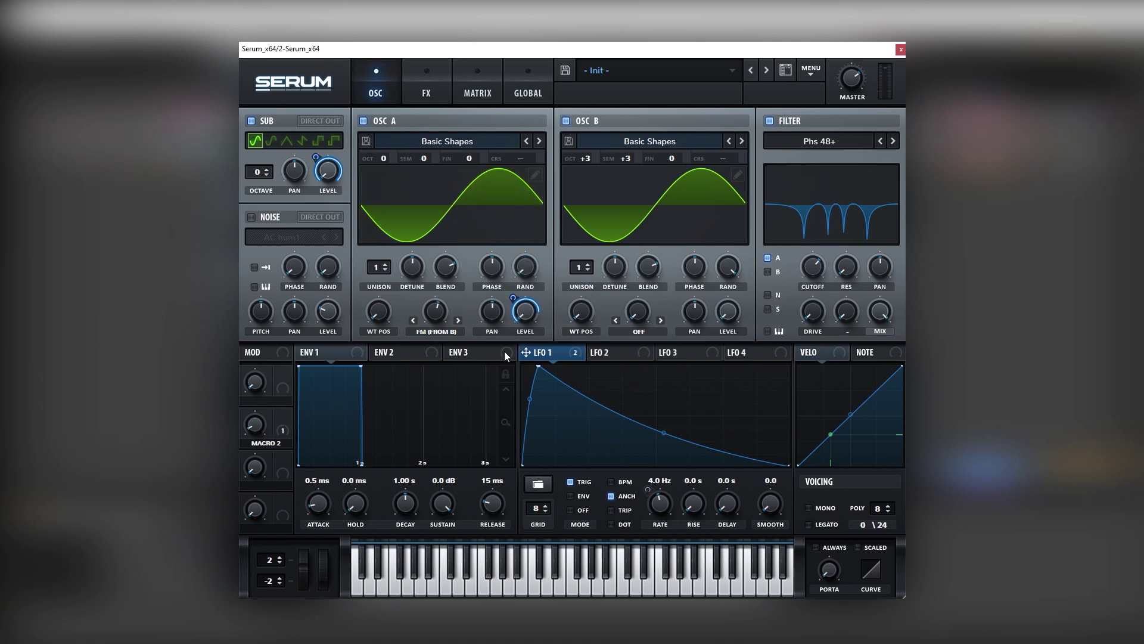
pyautogui.moveTo(728, 268); pyautogui.dragTo(671, 513)
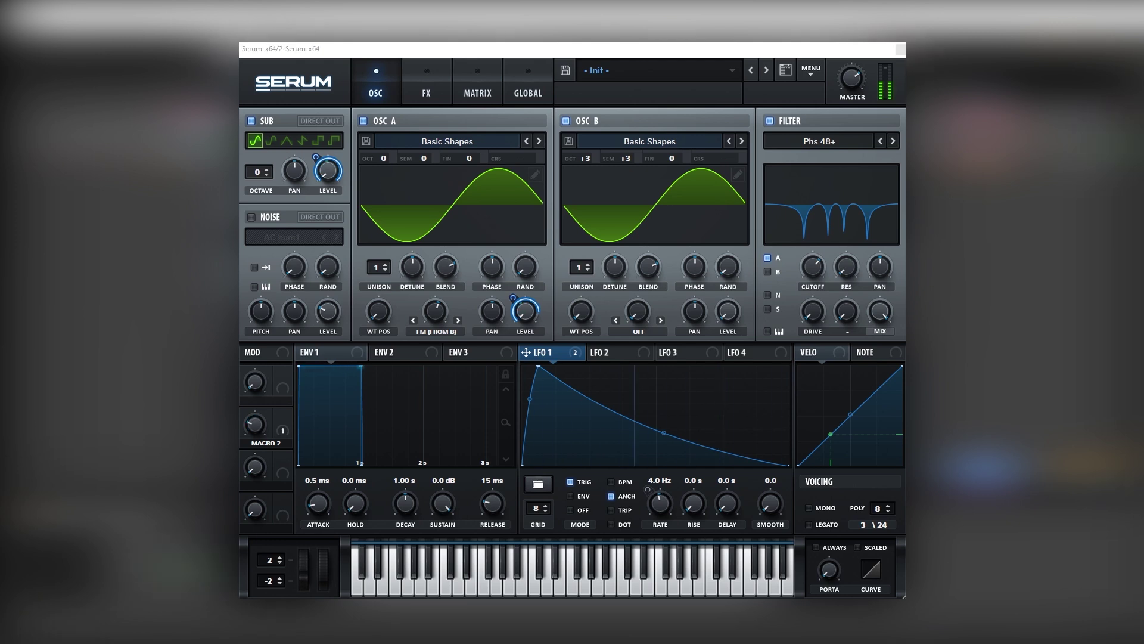
pyautogui.click(600, 370)
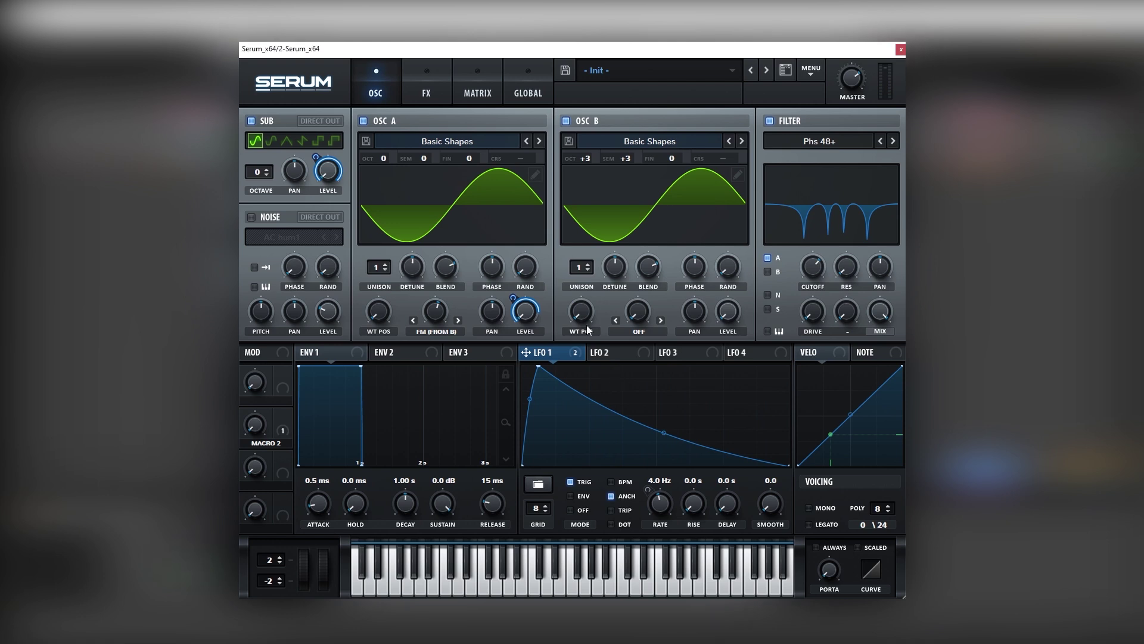
# Step: Enable the Phaser with a faster rate, less depth, a frequency of about 171 Hz and a reduced mix
pyautogui.click(409, 74)
pyautogui.click(285, 214)
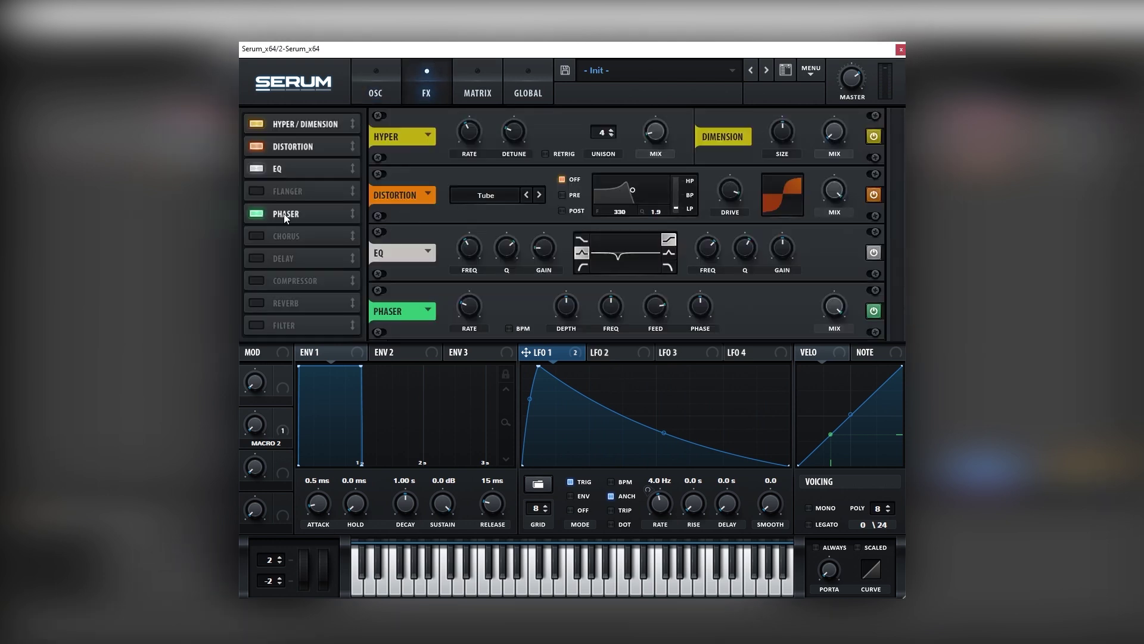
pyautogui.moveTo(465, 307); pyautogui.dragTo(481, 274)
pyautogui.moveTo(568, 305); pyautogui.dragTo(557, 353)
pyautogui.moveTo(611, 307); pyautogui.dragTo(604, 320)
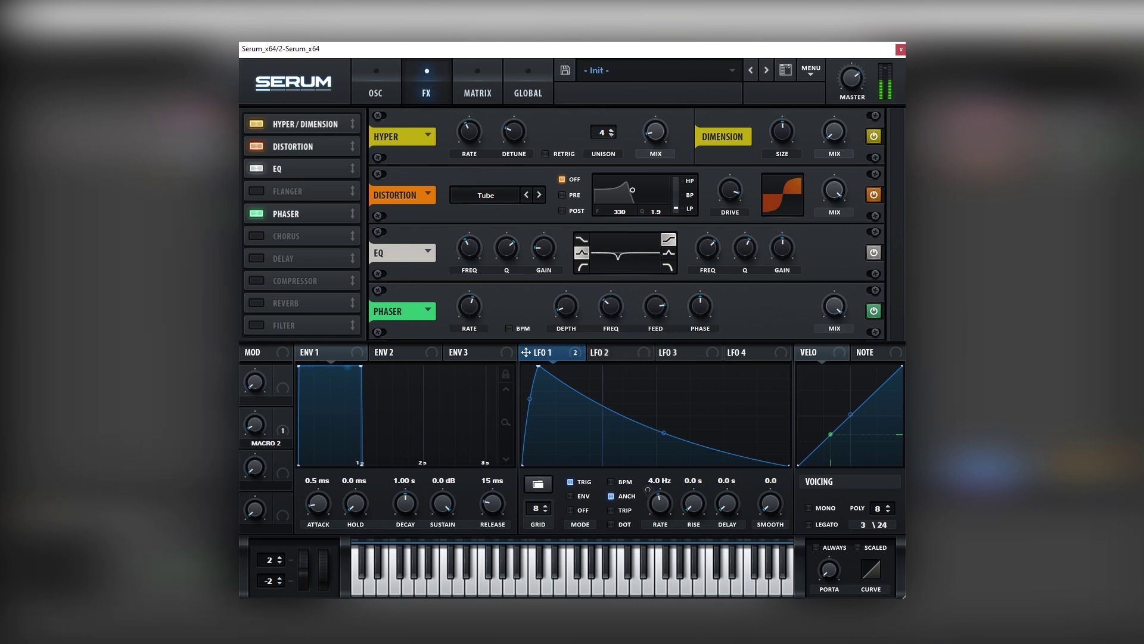
pyautogui.click(621, 306)
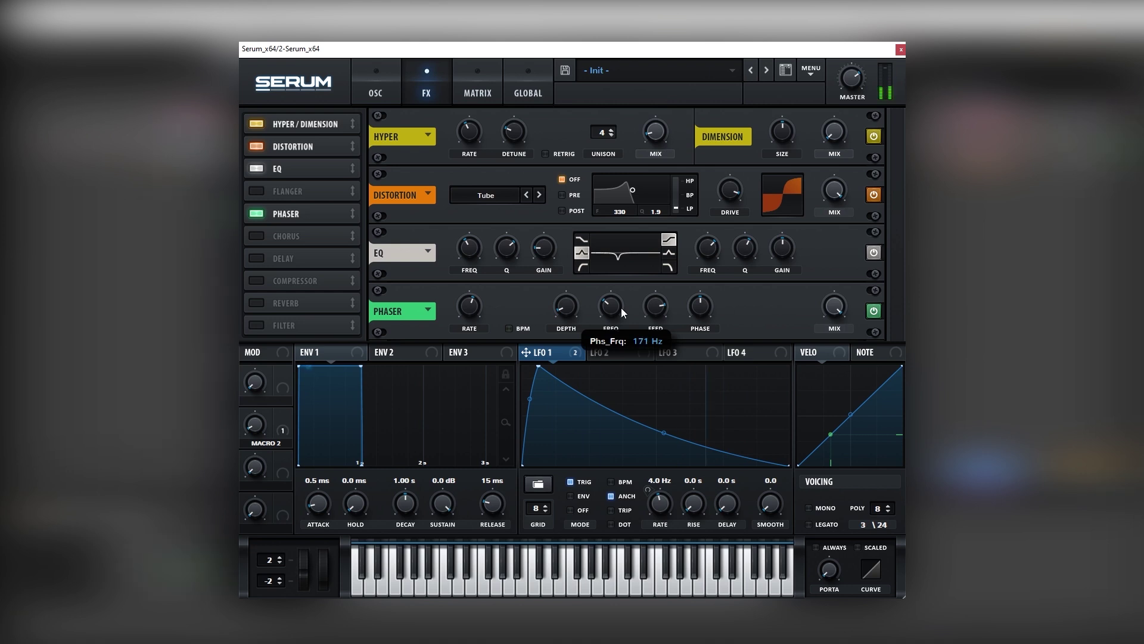
pyautogui.moveTo(570, 307)
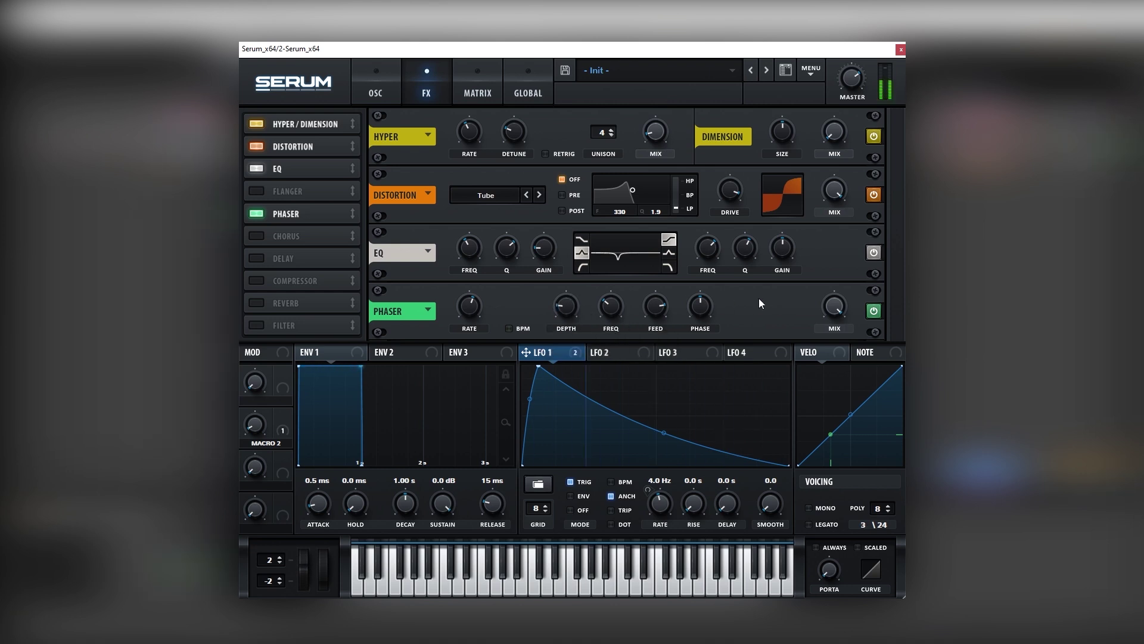
pyautogui.moveTo(814, 335)
pyautogui.moveTo(799, 364); pyautogui.dragTo(795, 387)
# Step: Enable the Chorus with its mix at about 59% and its low-pass filter lowered below 749 Hz
pyautogui.click(257, 236)
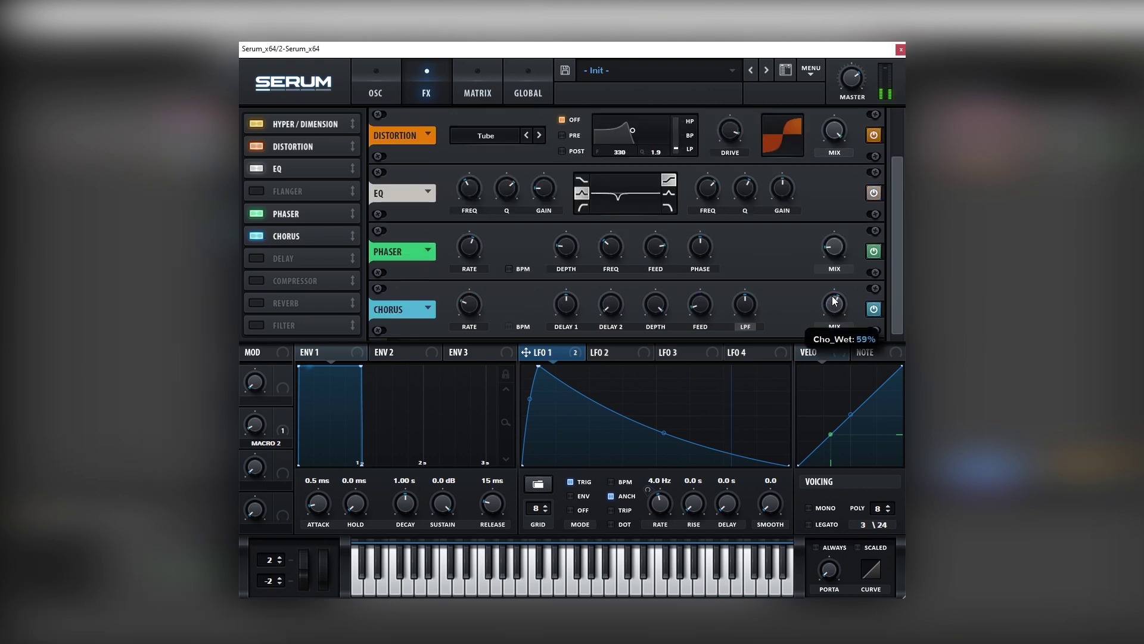
pyautogui.moveTo(744, 306)
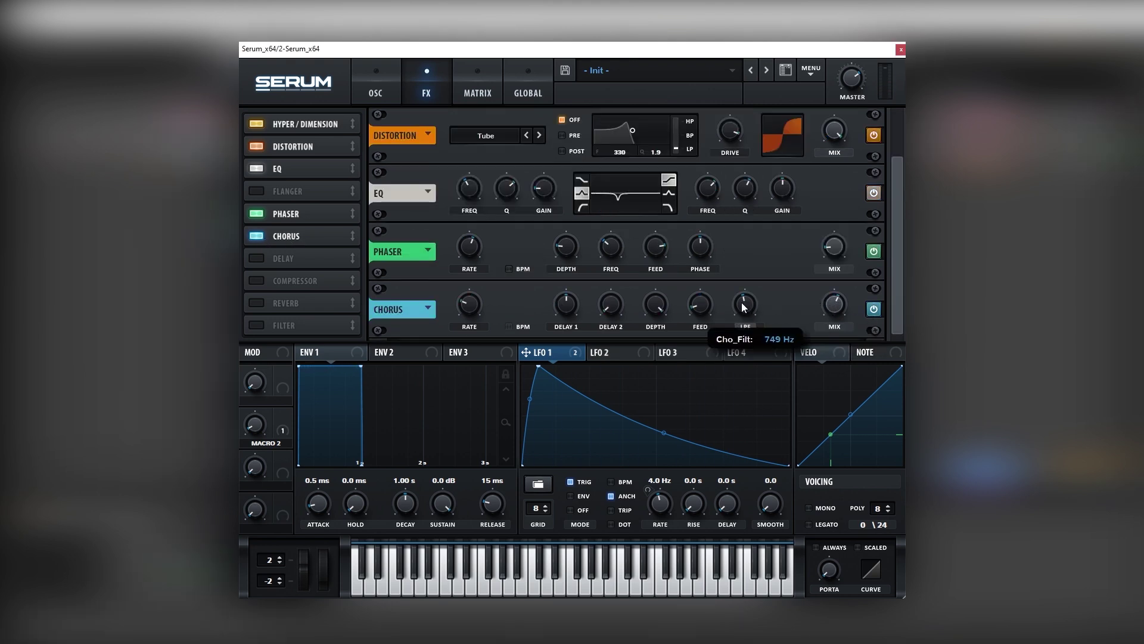
pyautogui.moveTo(736, 310); pyautogui.dragTo(736, 306)
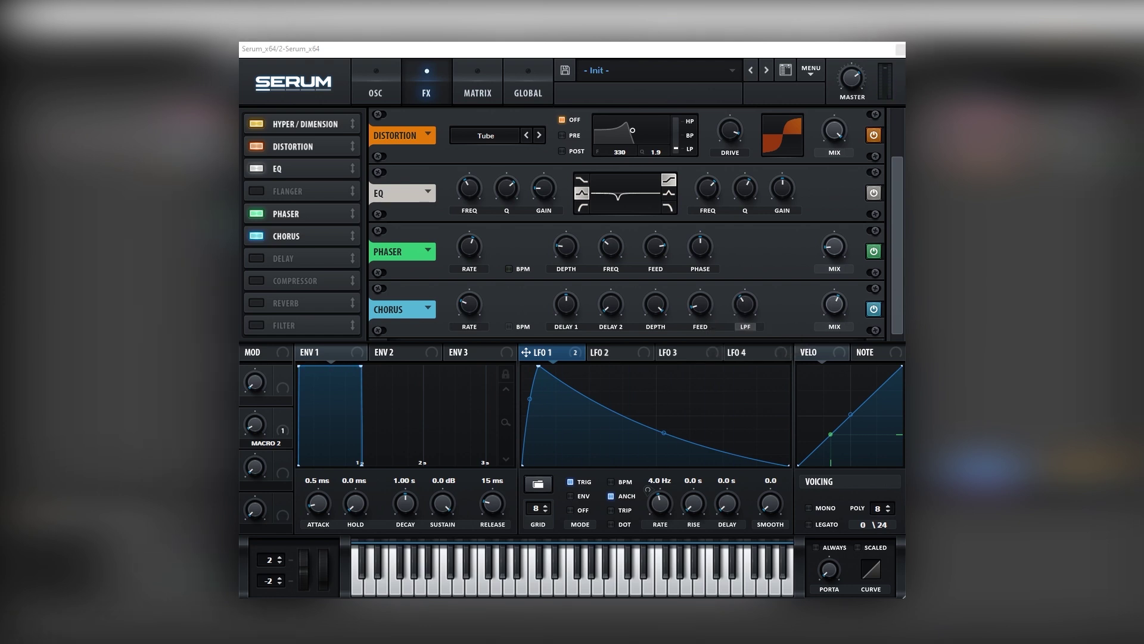
pyautogui.click(735, 309)
# Step: Enable the Compressor in multiband mode with a gain of about 9 dB and a much longer release
pyautogui.click(266, 280)
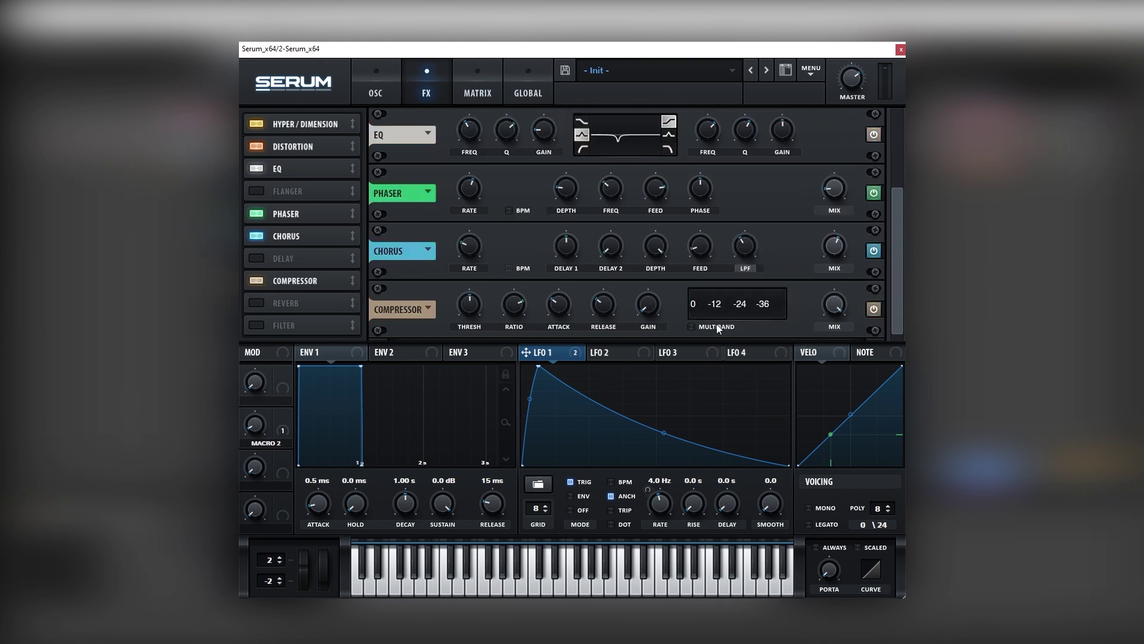
pyautogui.click(692, 327)
pyautogui.moveTo(655, 304)
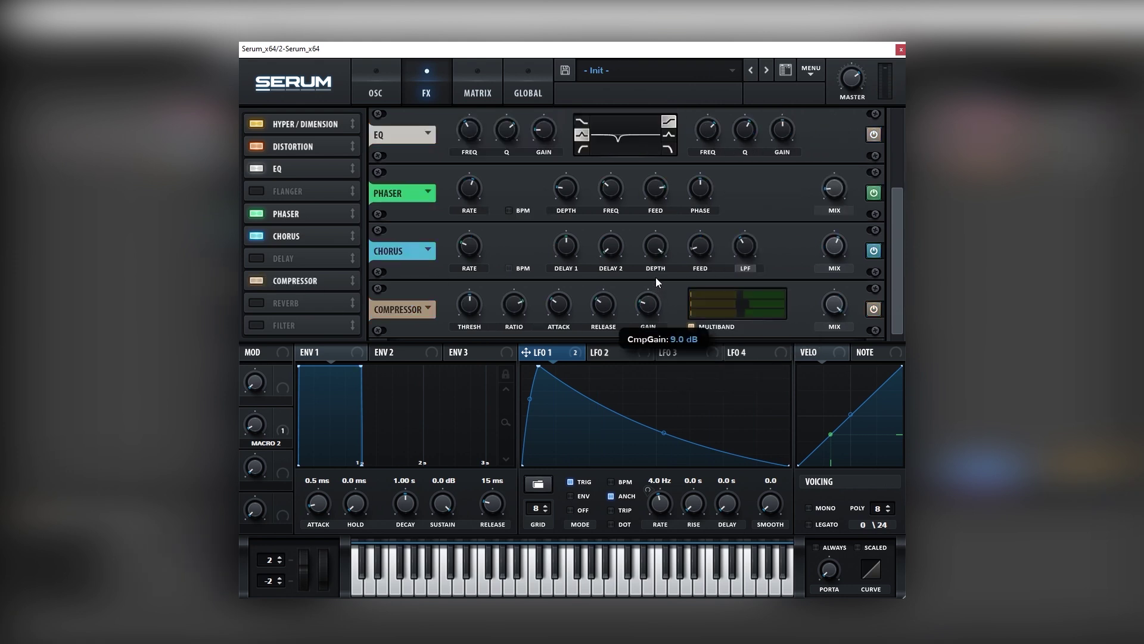
pyautogui.moveTo(603, 303); pyautogui.dragTo(645, 237)
pyautogui.moveTo(660, 299); pyautogui.dragTo(659, 303)
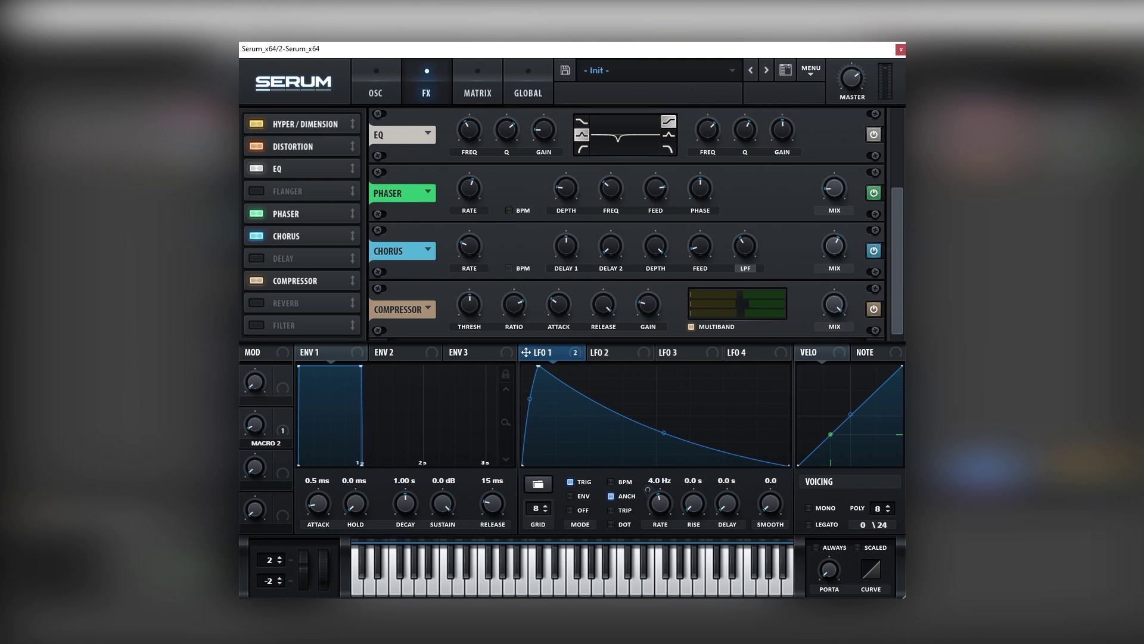
# Step: Enable the Filter effect with the PP 12 type and lower its cutoff to about 30 Hz
pyautogui.click(260, 322)
pyautogui.click(490, 310)
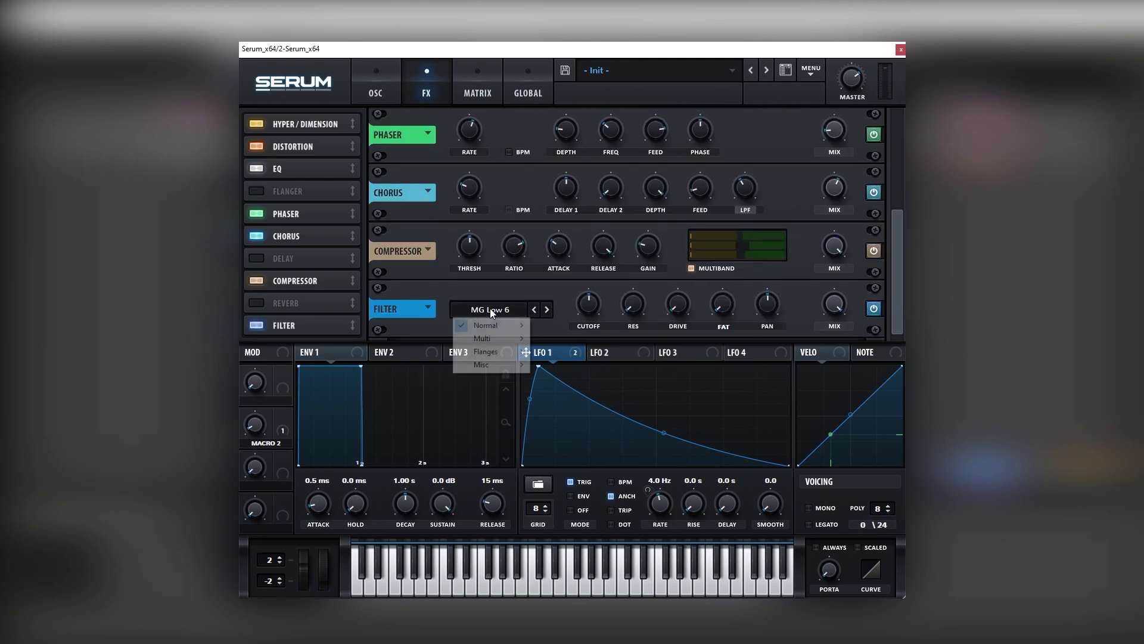
pyautogui.moveTo(482, 339)
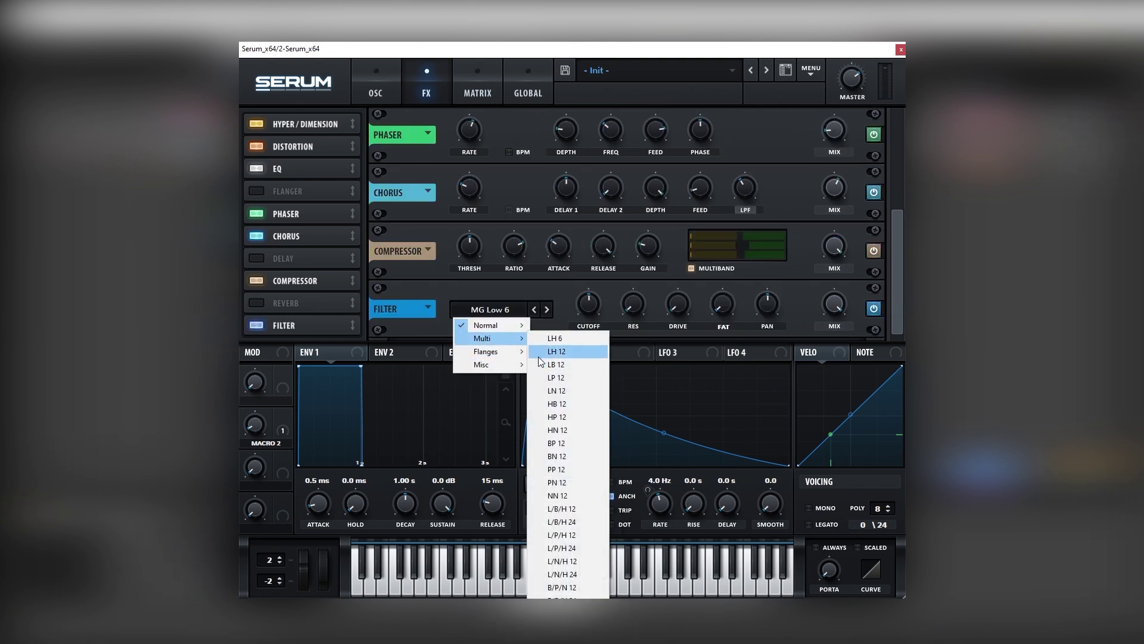
pyautogui.click(554, 470)
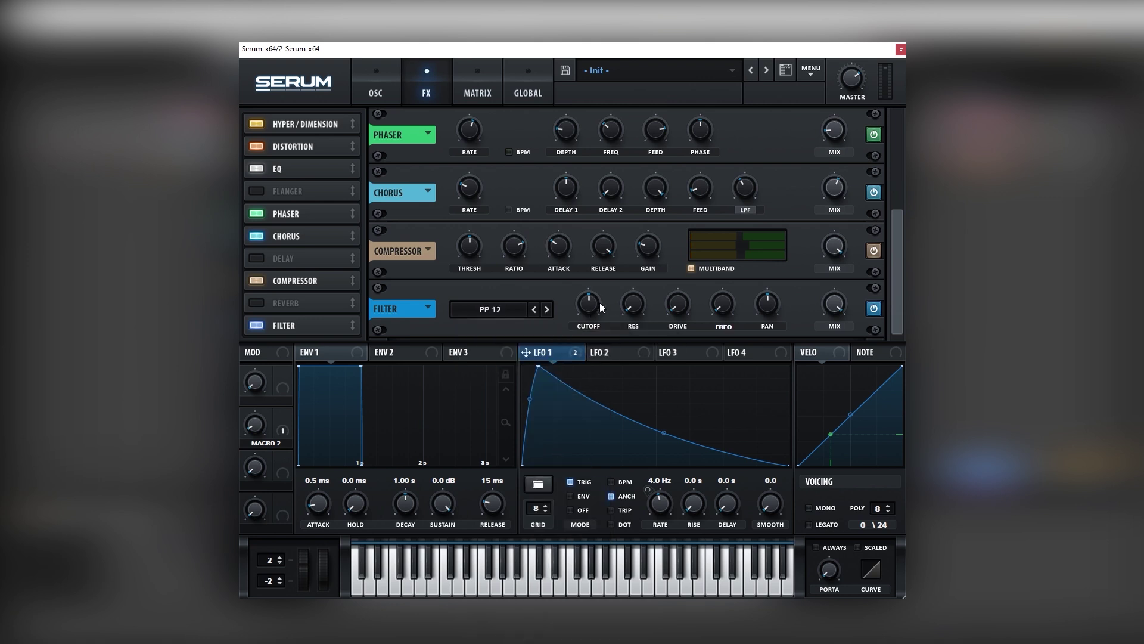
pyautogui.moveTo(592, 302); pyautogui.dragTo(588, 311)
pyautogui.moveTo(718, 306)
pyautogui.mouseDown()
pyautogui.moveTo(728, 245)
pyautogui.moveTo(714, 320)
pyautogui.mouseUp()
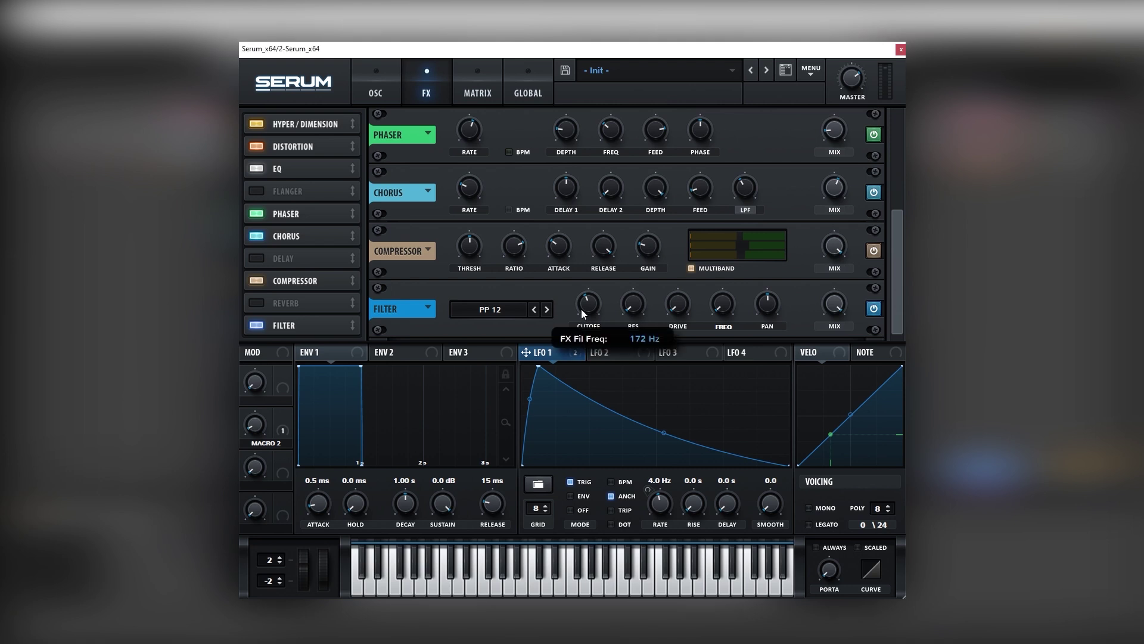
pyautogui.moveTo(582, 308); pyautogui.dragTo(574, 338)
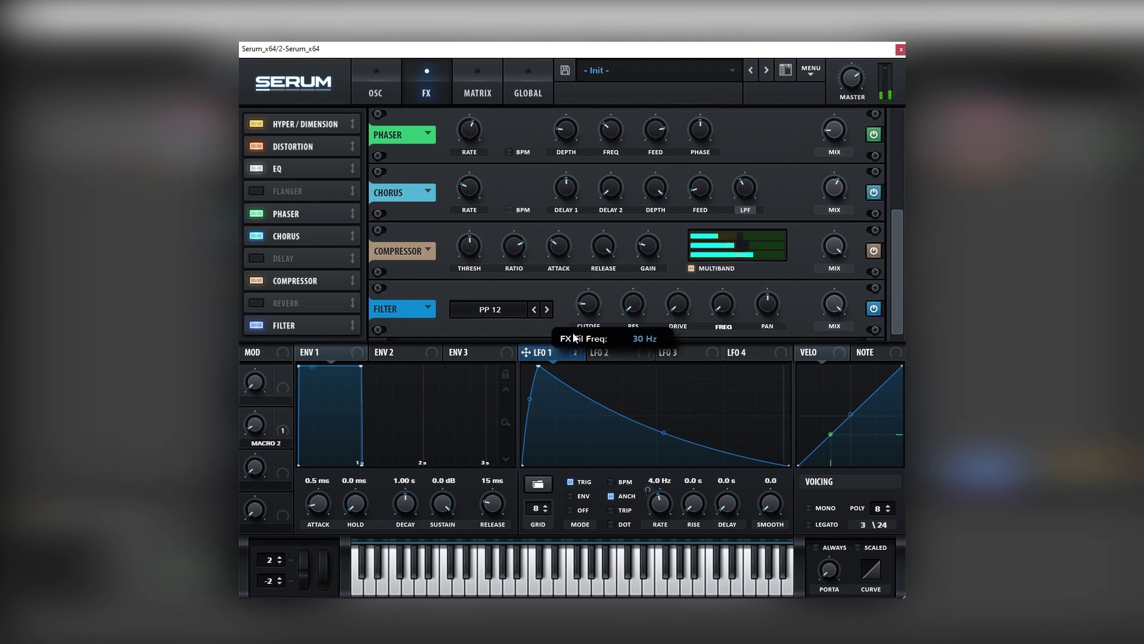
# Step: Raise the Filter effect's resonance and drive, and reduce its mix
pyautogui.moveTo(635, 320); pyautogui.dragTo(647, 289)
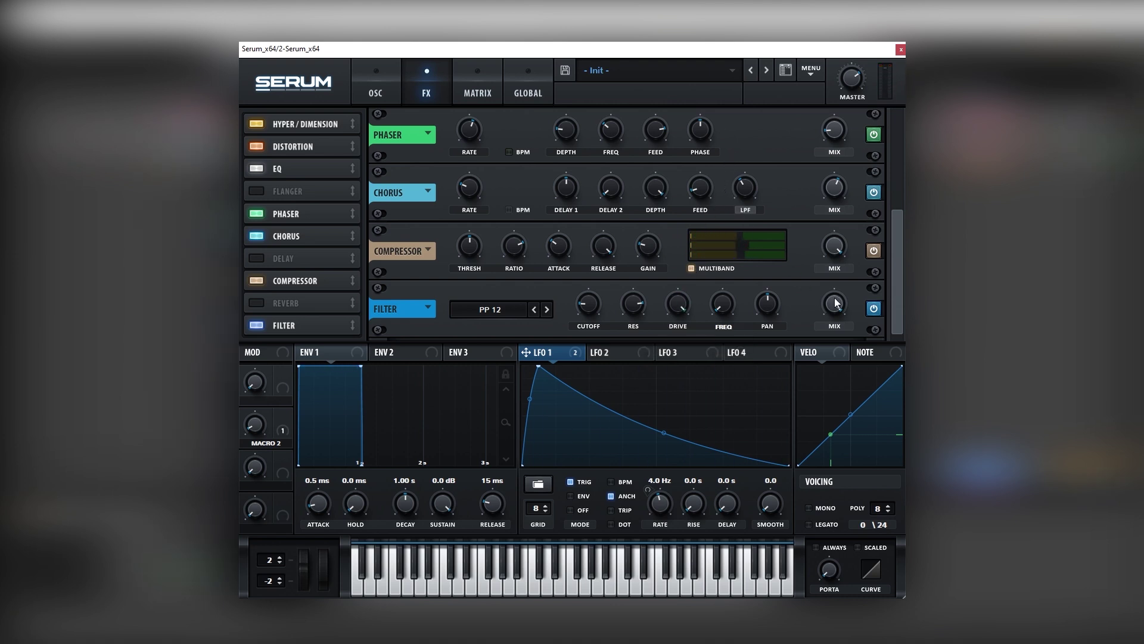
pyautogui.moveTo(832, 331)
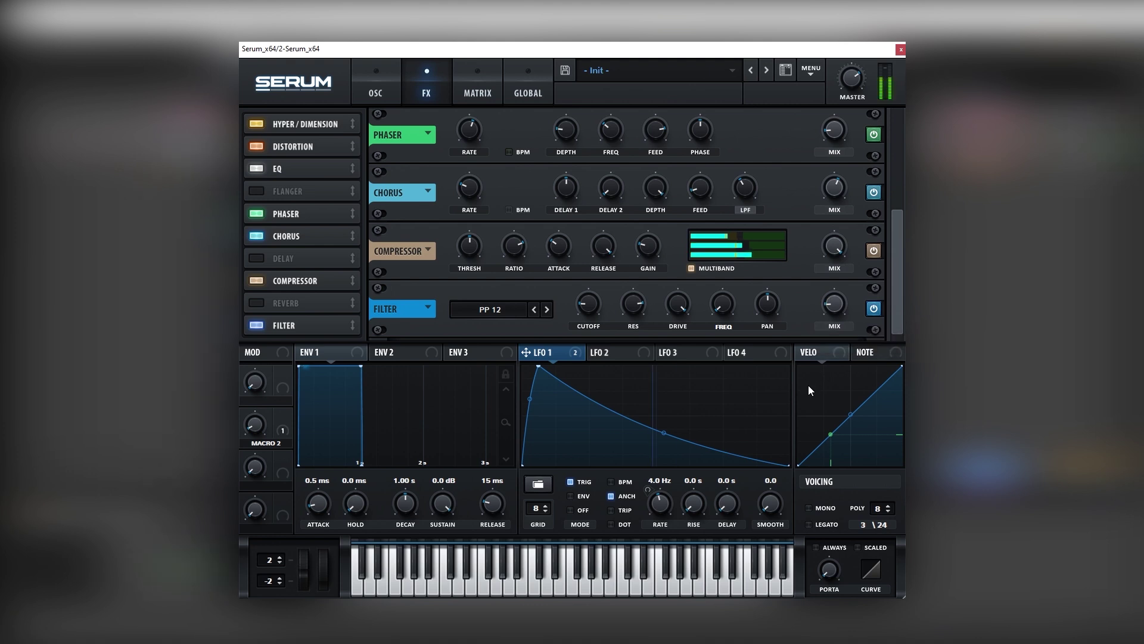
pyautogui.moveTo(827, 305); pyautogui.dragTo(827, 293)
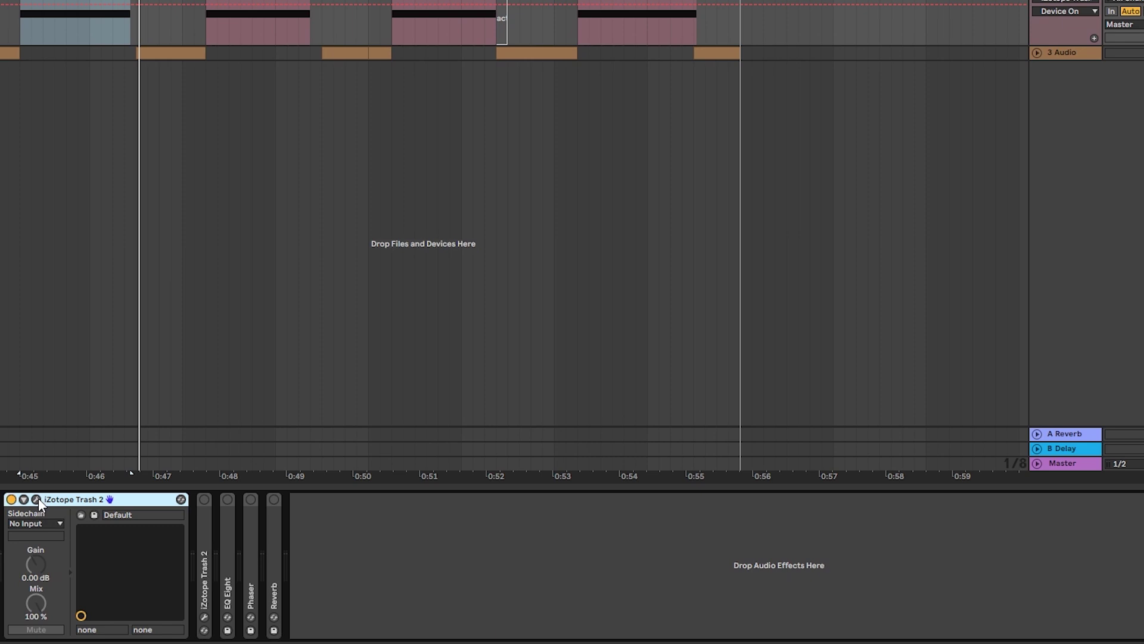
# Step: Open the first iZotope Trash 2 device in Ableton Live and examine the waveshaping curves of its three bands while auditioning the bass
pyautogui.click(37, 499)
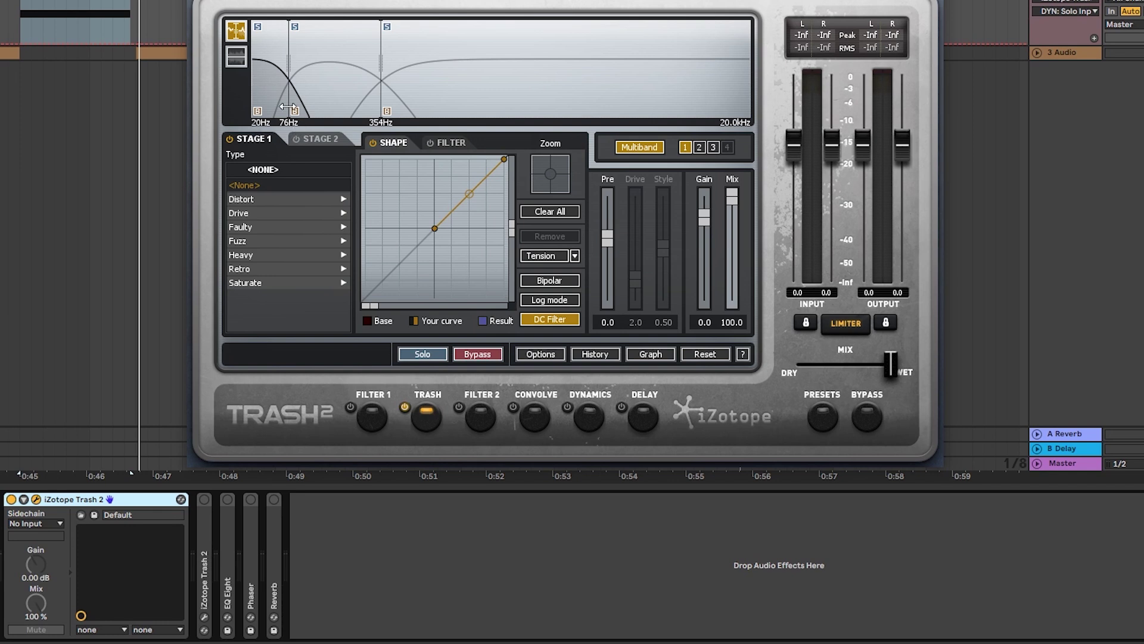
pyautogui.click(315, 78)
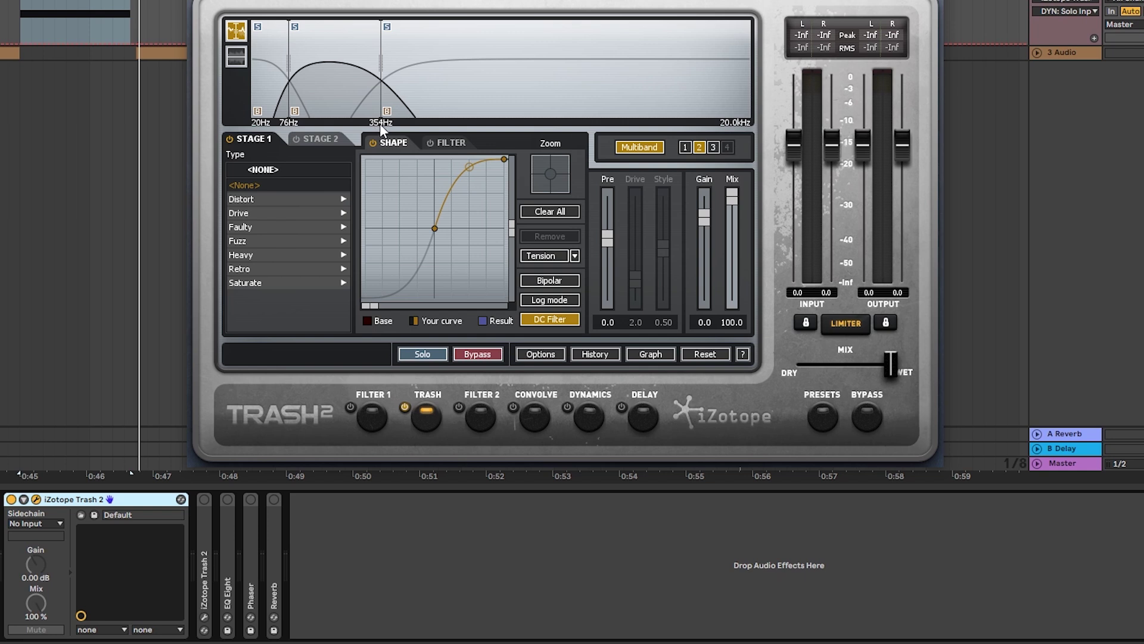
pyautogui.click(448, 80)
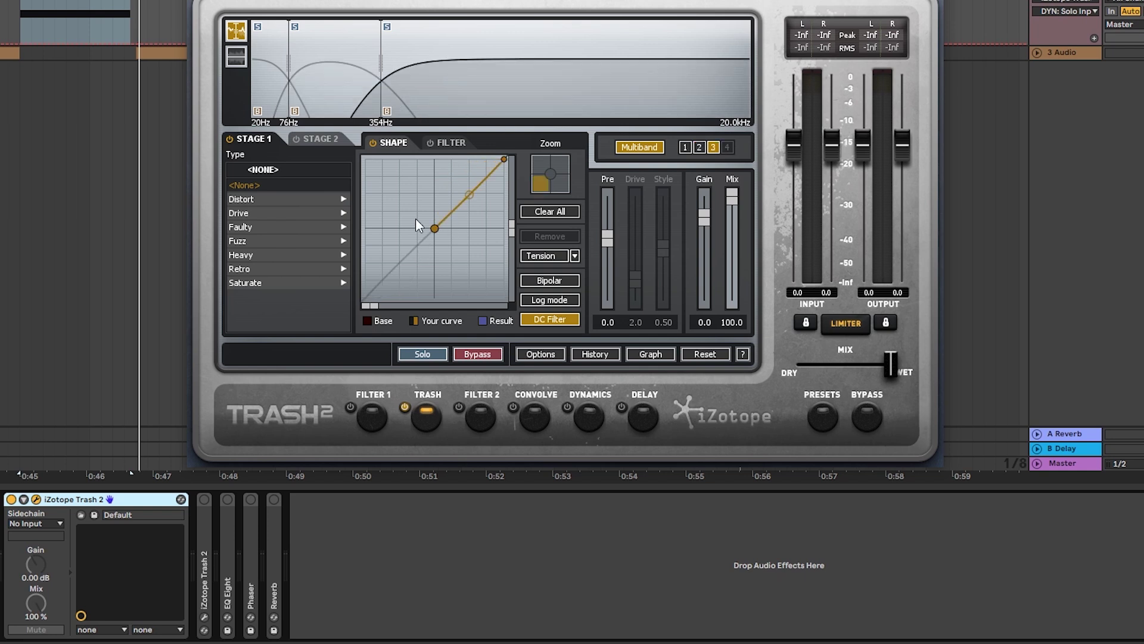
pyautogui.click(286, 102)
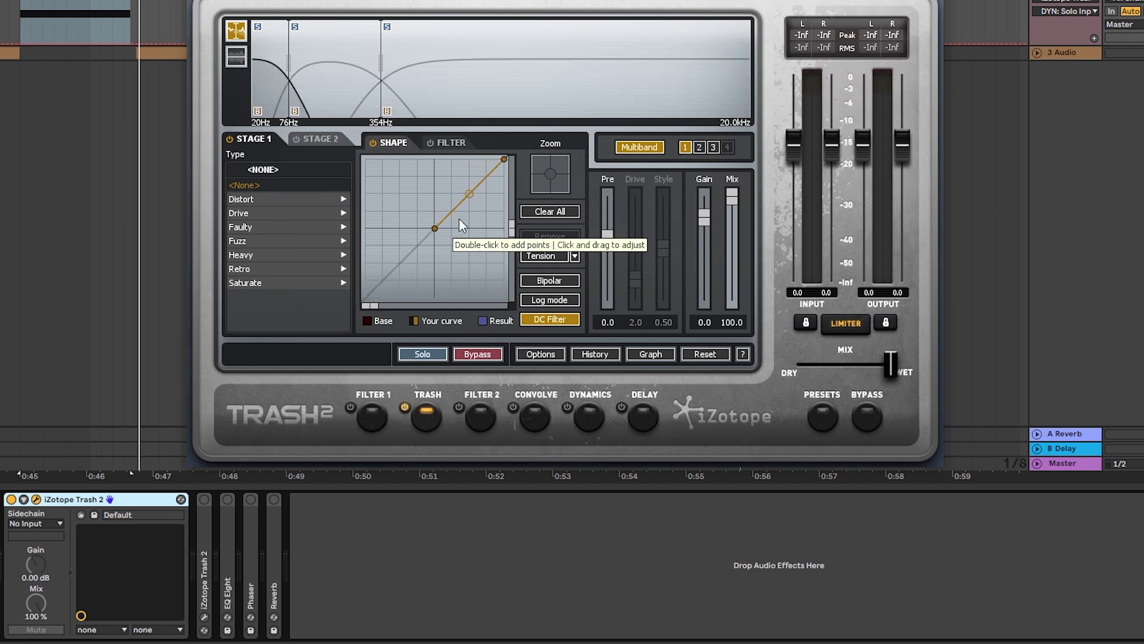
pyautogui.press('space')
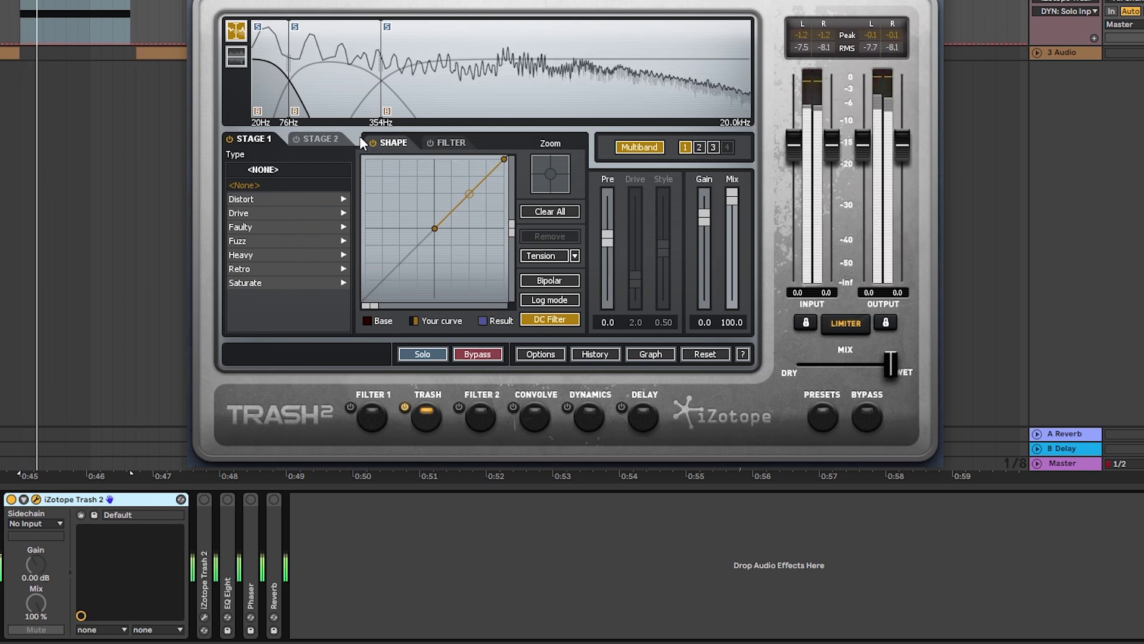
pyautogui.press('space')
pyautogui.click(339, 98)
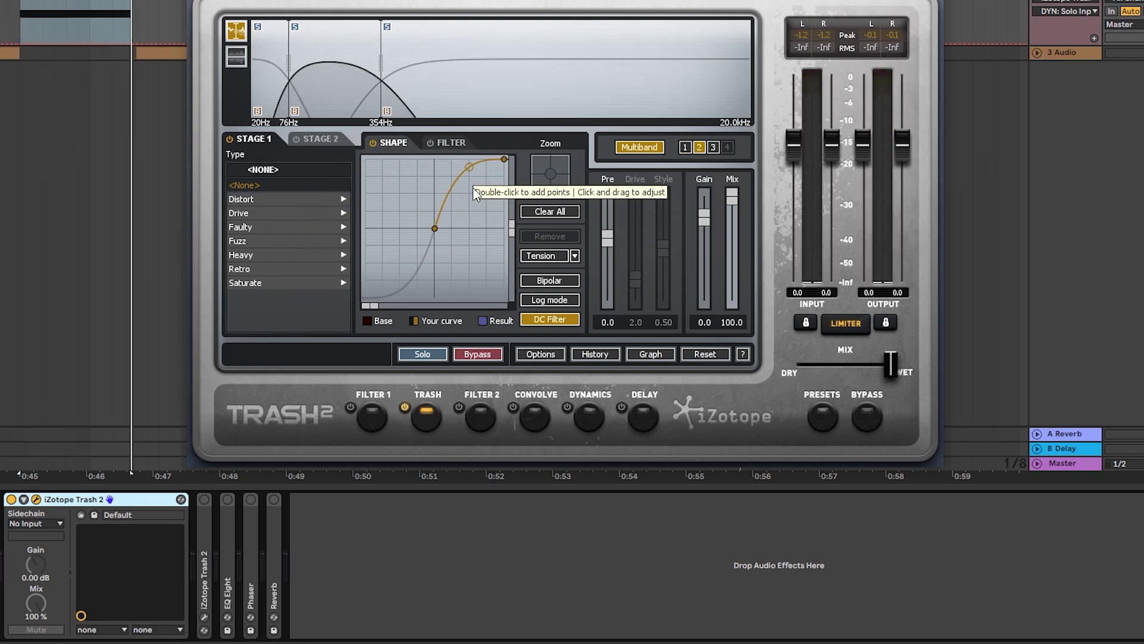
# Step: Check the waveshaping curves of bands 3 and 2 in the first Trash 2, and compare the bass with the device off and on
pyautogui.click(441, 109)
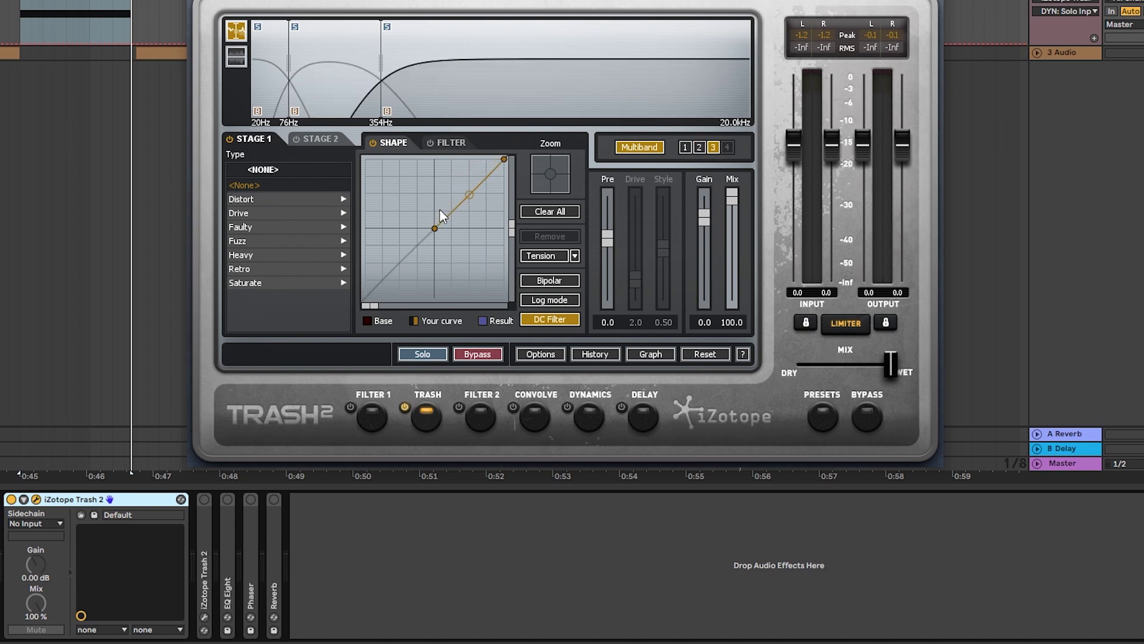
pyautogui.click(352, 102)
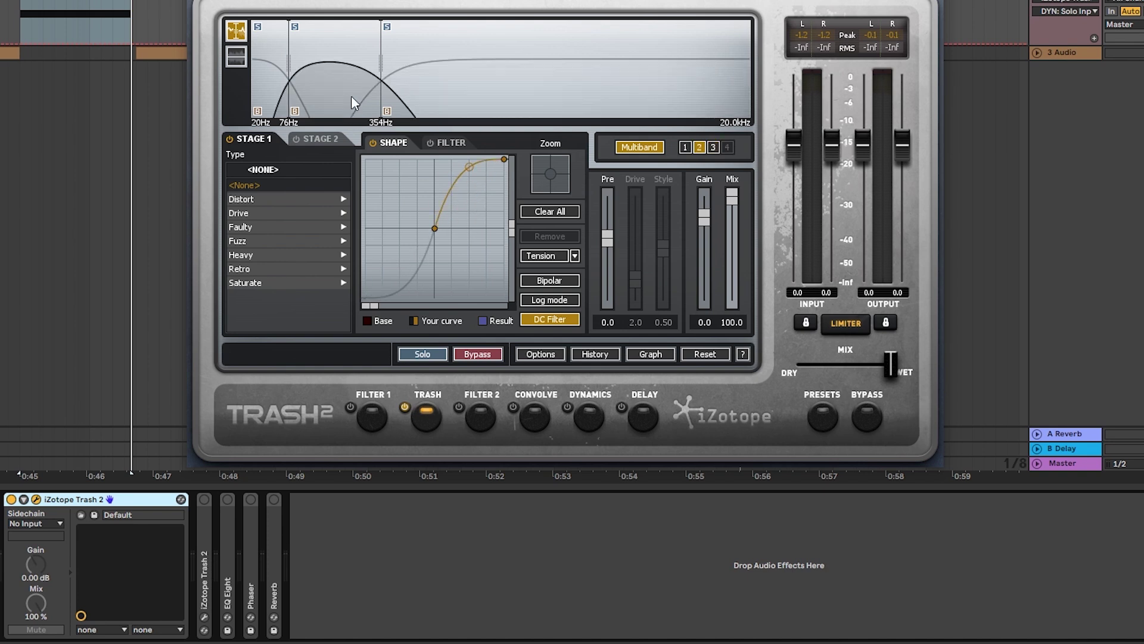
pyautogui.click(11, 500)
pyautogui.press('space')
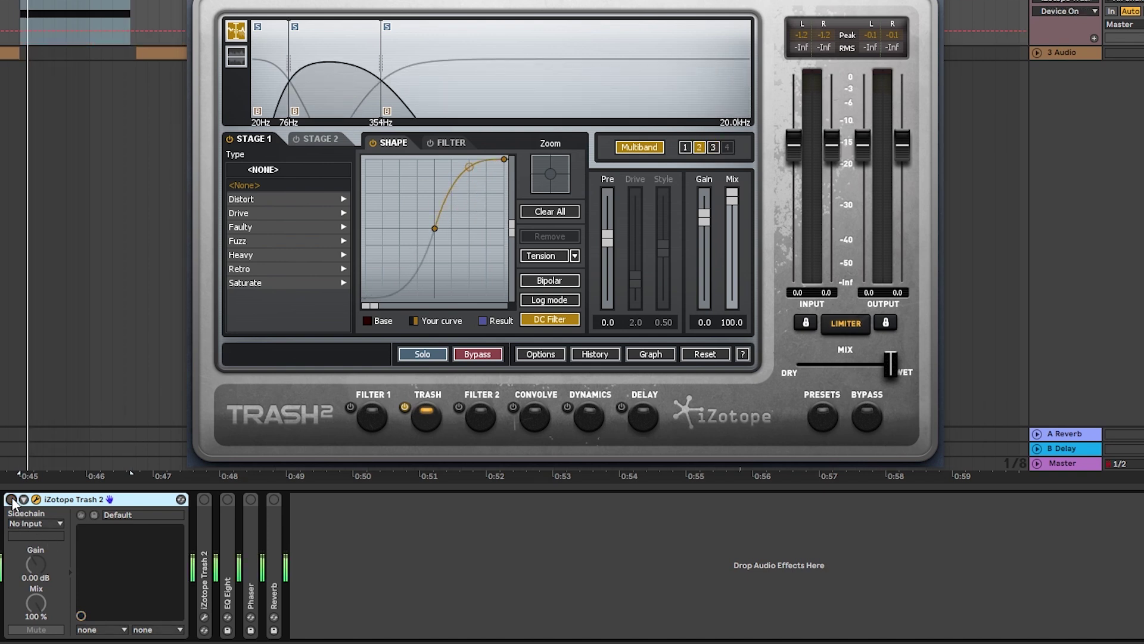
pyautogui.click(11, 500)
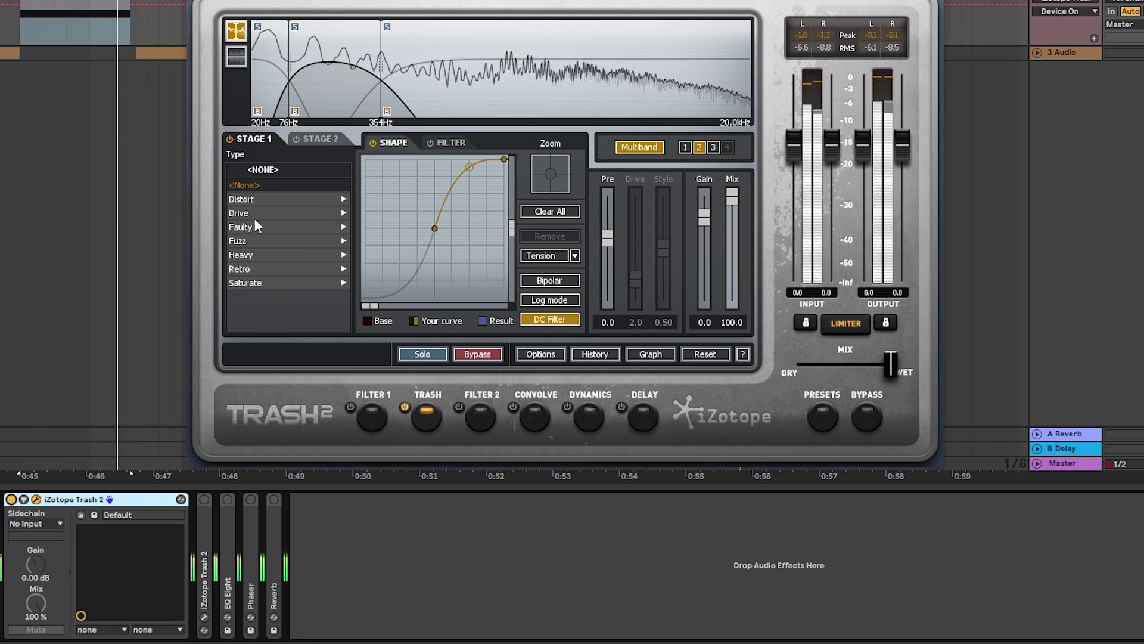
pyautogui.press('space')
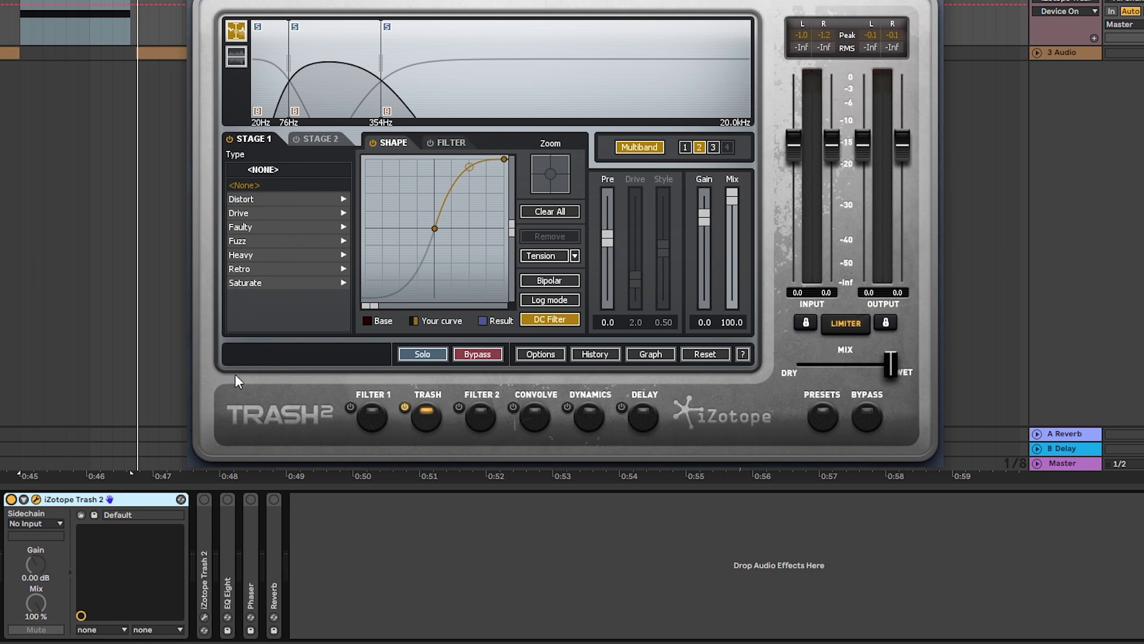
# Step: Open the second iZotope Trash 2 device and examine the curves and distortion types of its three bands while auditioning the bass
pyautogui.doubleClick(204, 537)
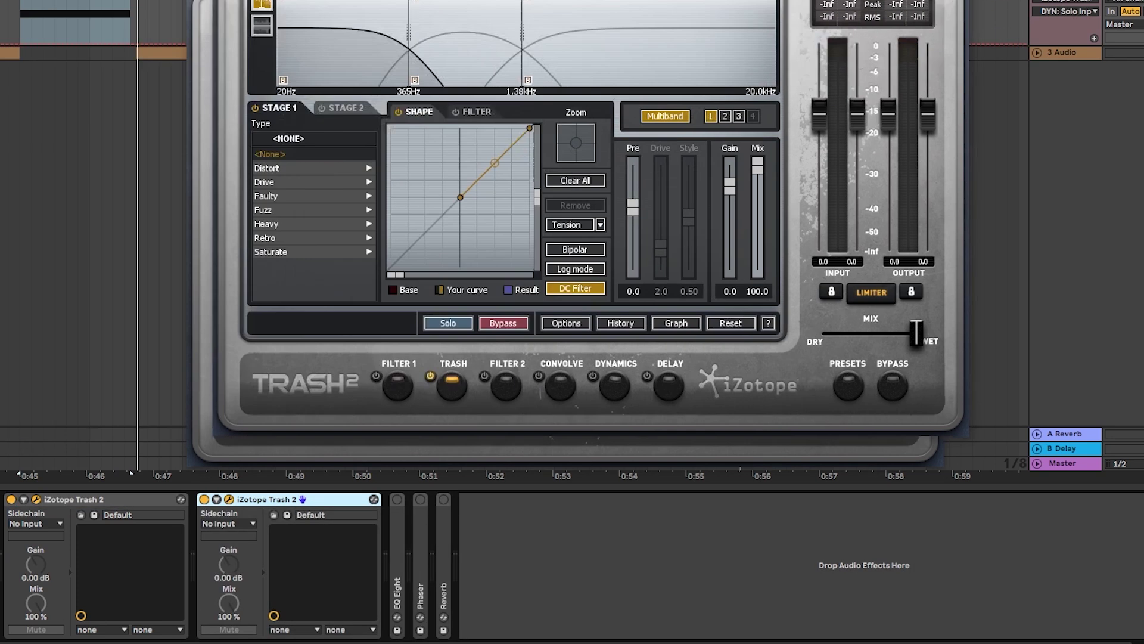
pyautogui.moveTo(592, 1); pyautogui.dragTo(550, 22)
pyautogui.click(640, 2)
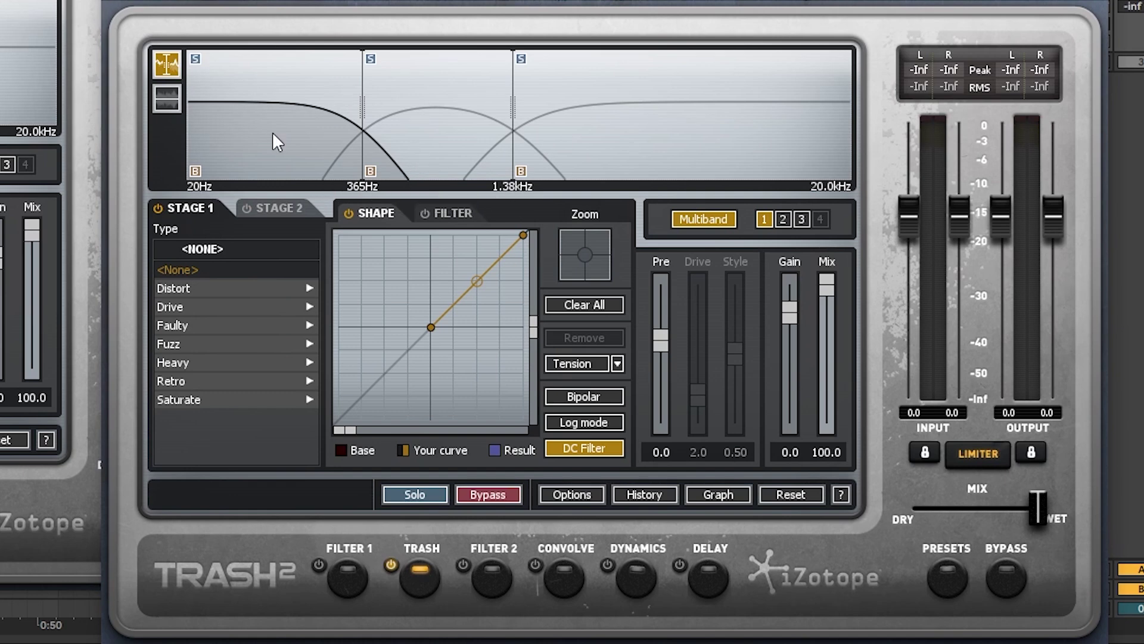
pyautogui.click(410, 137)
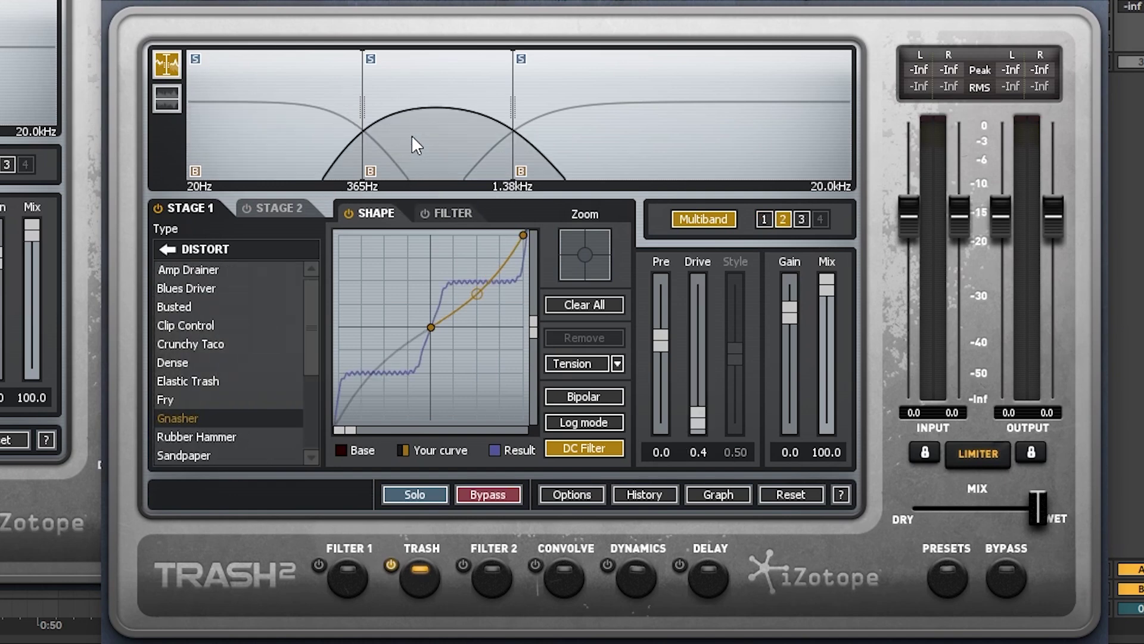
pyautogui.click(160, 247)
pyautogui.click(187, 284)
pyautogui.click(676, 158)
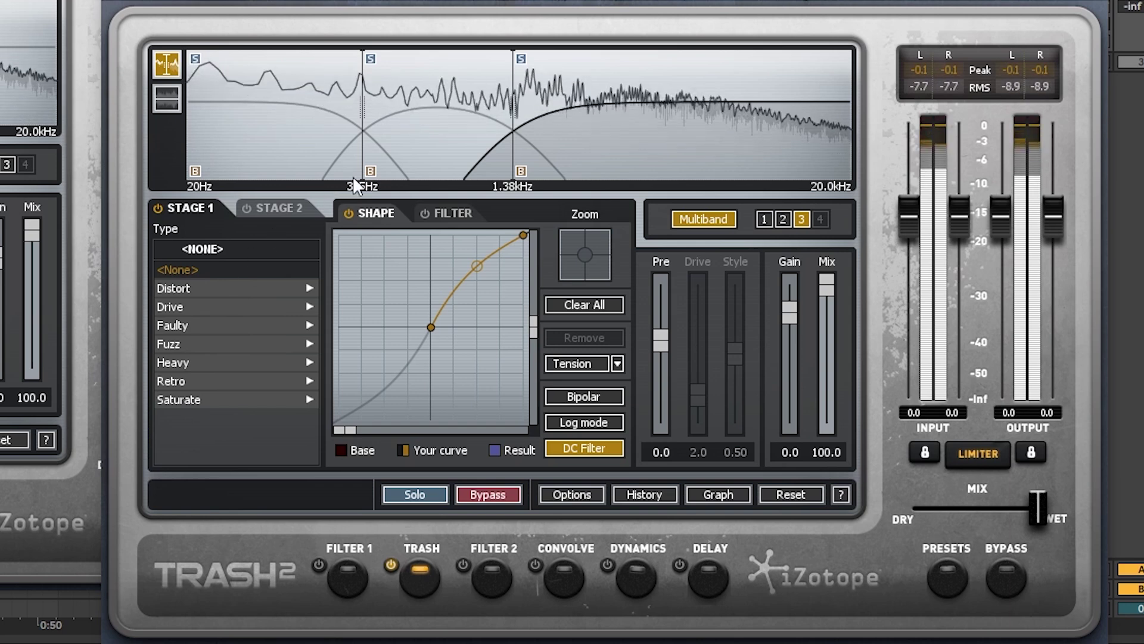
pyautogui.click(425, 126)
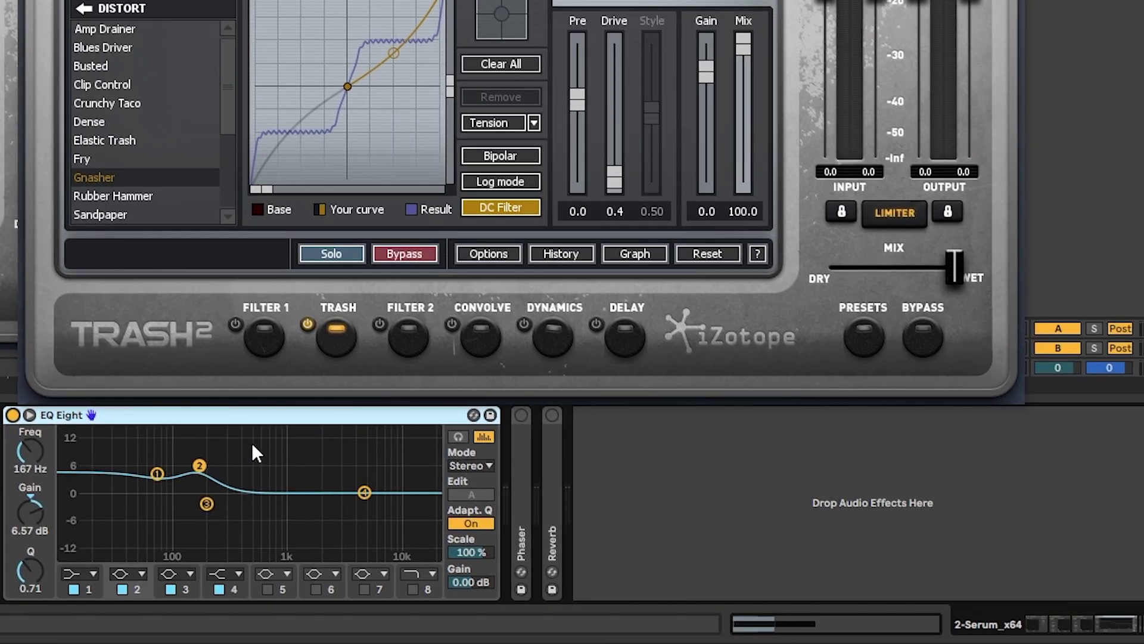
# Step: Unfold the Phaser and Reverb devices and review their settings after the EQ Eight while auditioning the bass
pyautogui.press('space')
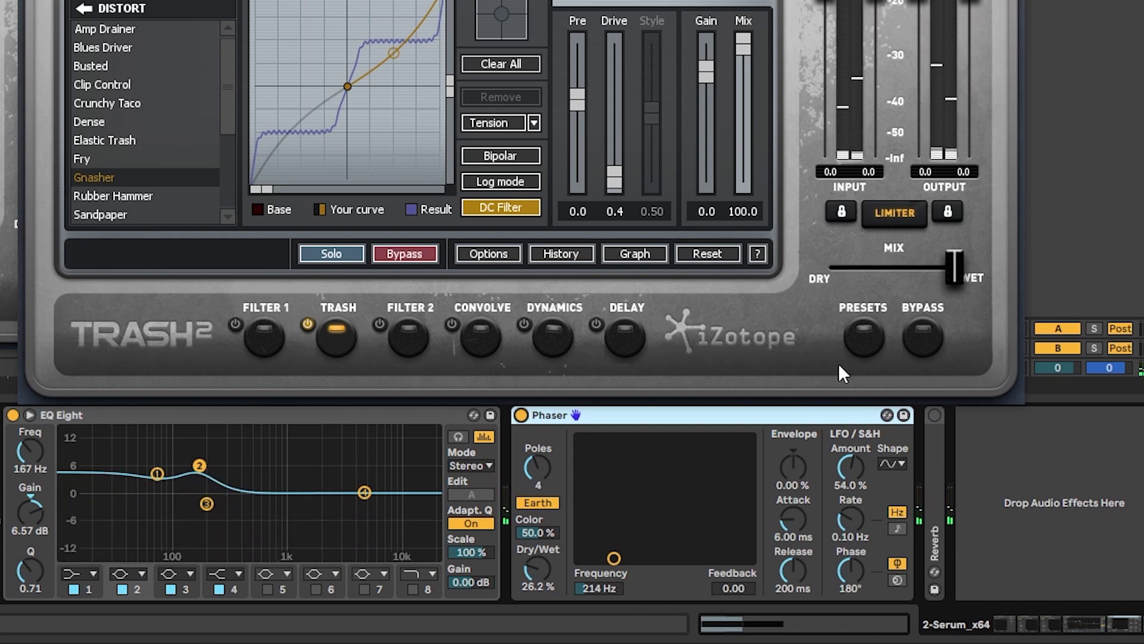
pyautogui.click(939, 439)
pyautogui.doubleClick(938, 439)
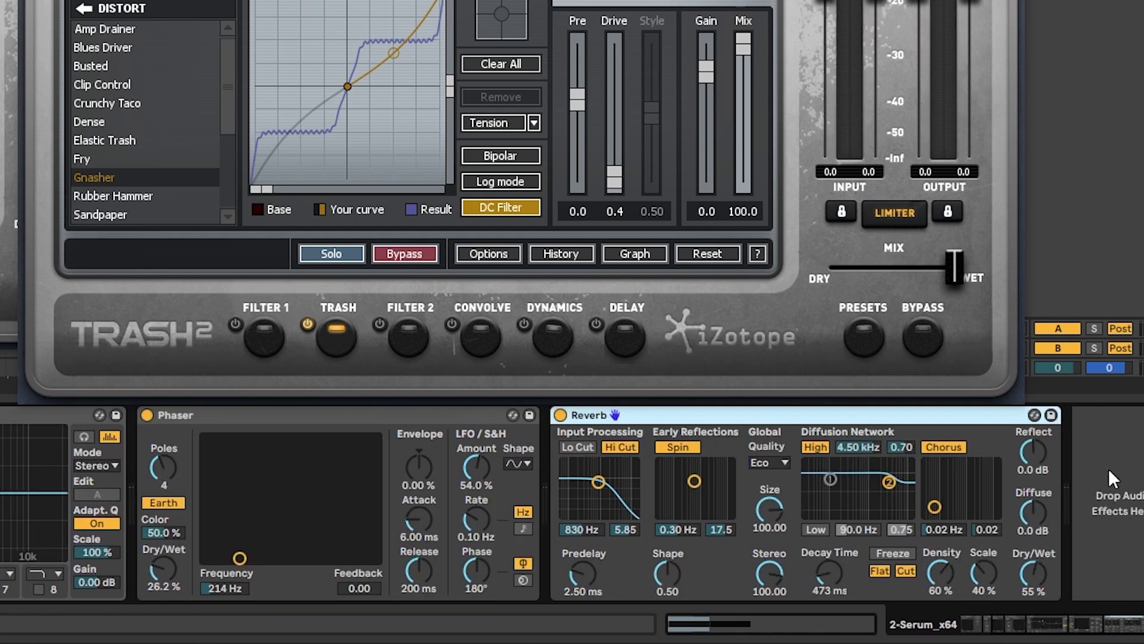
pyautogui.press('space')
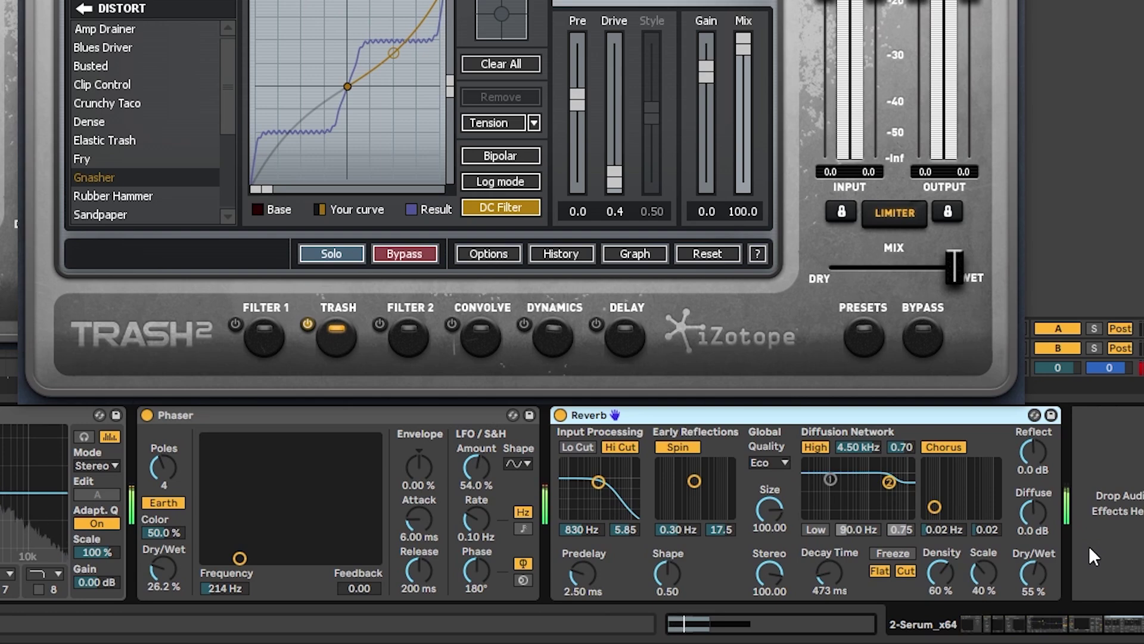
pyautogui.press('space')
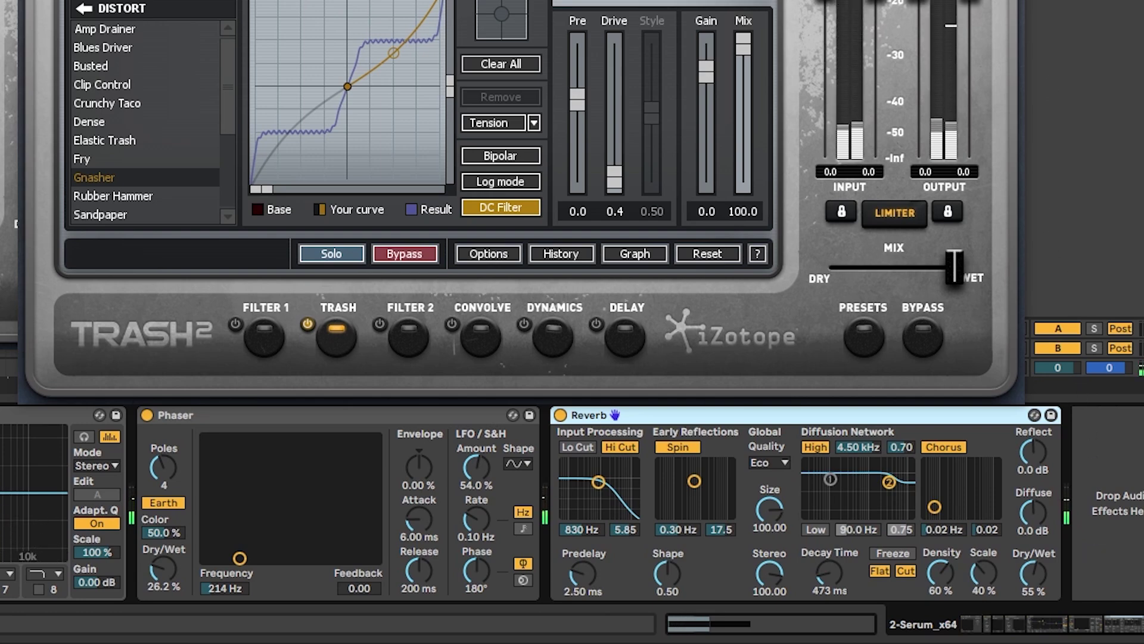
# Step: Hide the plug-in windows and play the full bass arrangement from bar 33
pyautogui.hotkey('ctrl', 'alt', 'p')
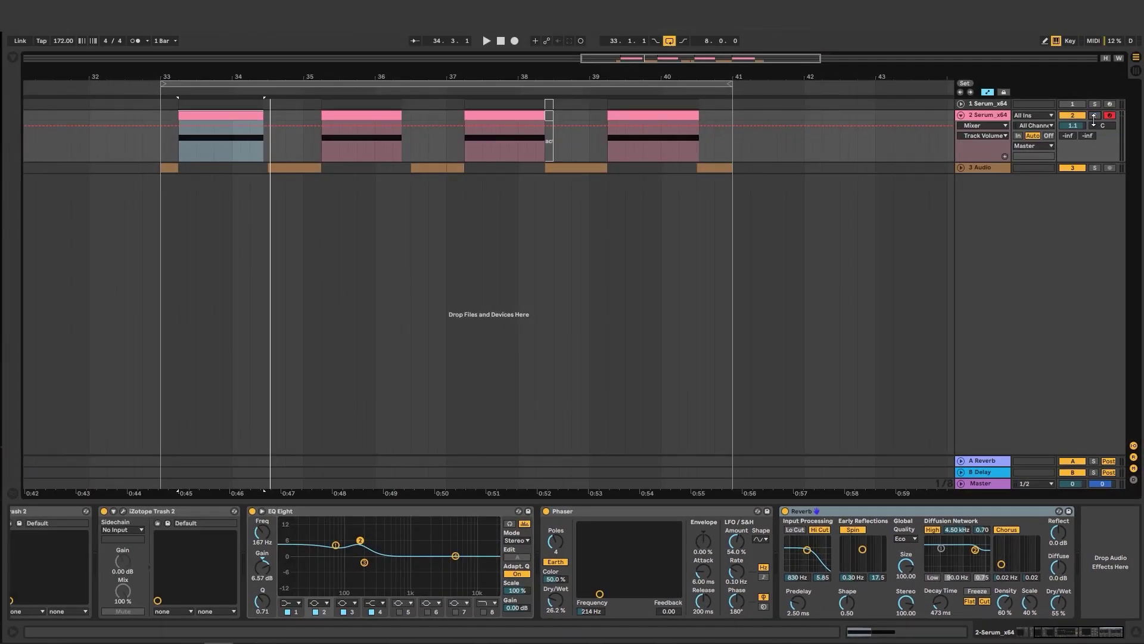
pyautogui.click(161, 146)
pyautogui.press('space')
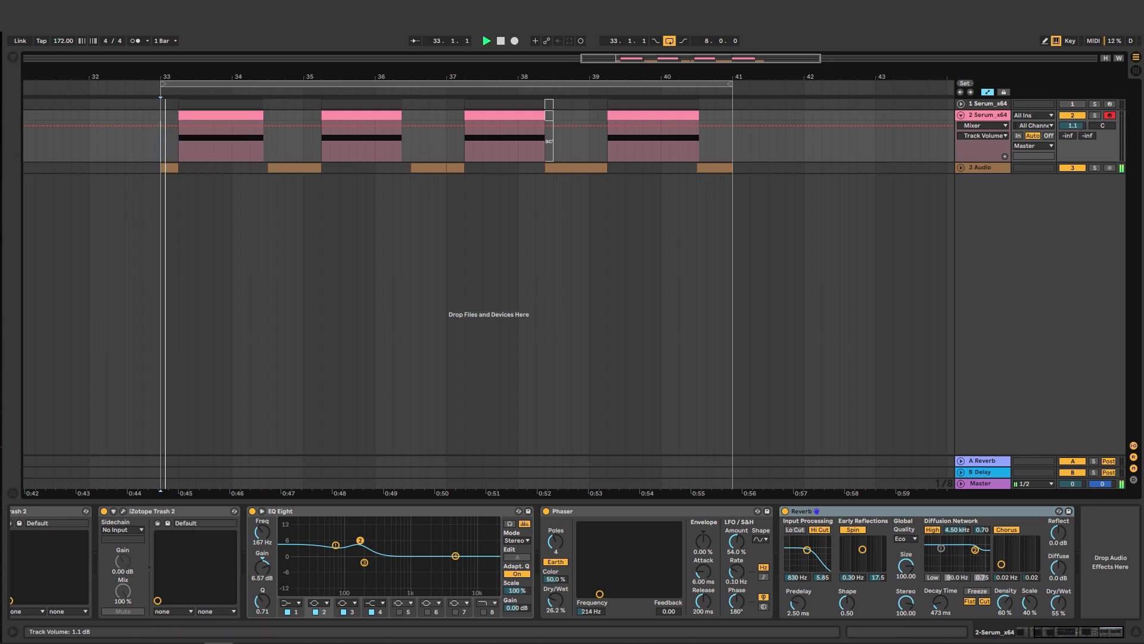
pyautogui.moveTo(1085, 125); pyautogui.dragTo(1086, 128)
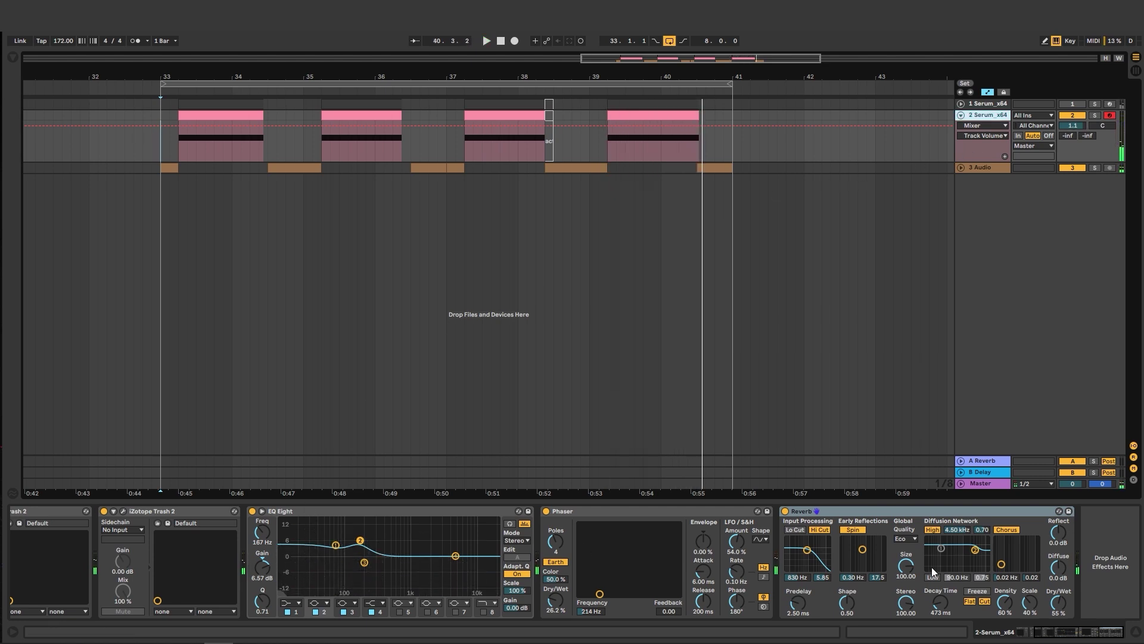
# Step: Open the Serum instrument on the second track and set oscillator B's semitone offset to 0
pyautogui.scroll(5, 874, 621)
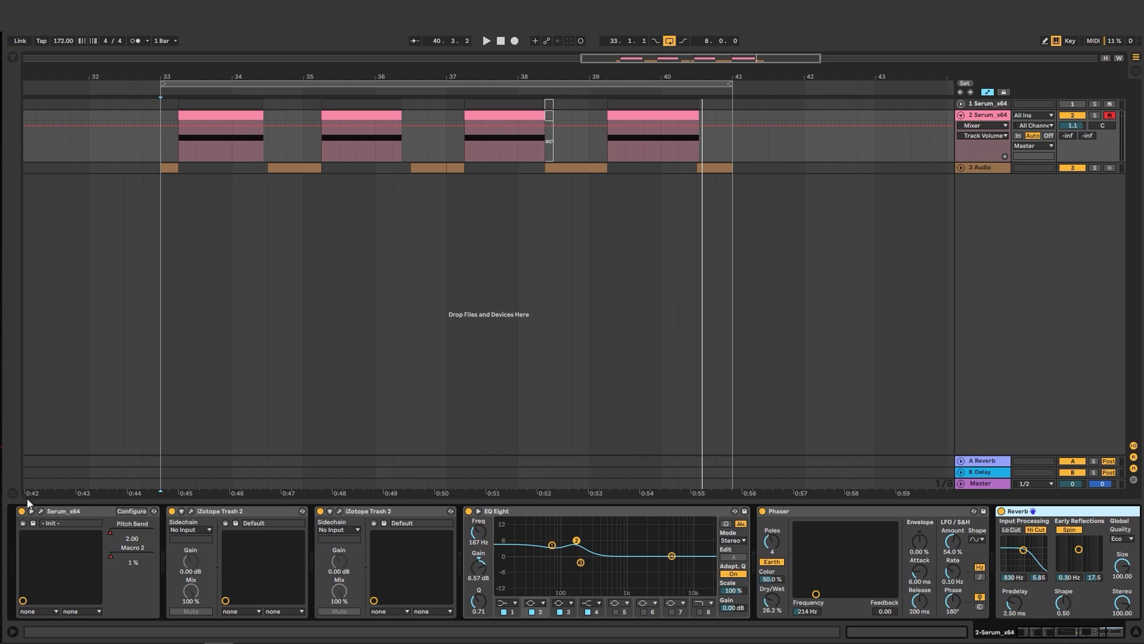
pyautogui.click(43, 510)
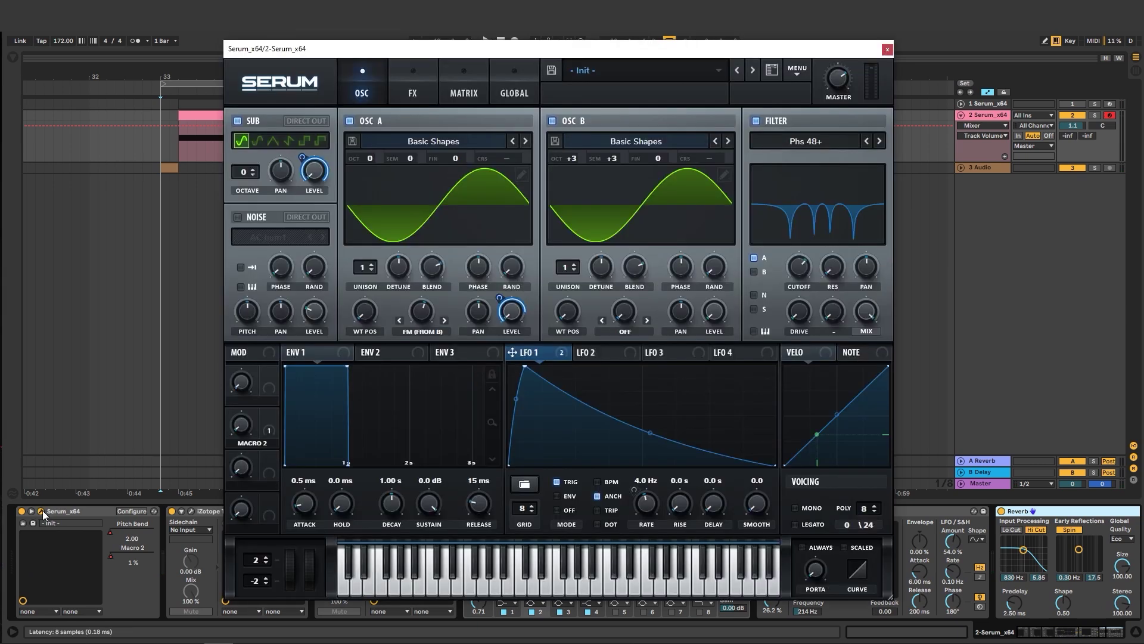
pyautogui.click(416, 318)
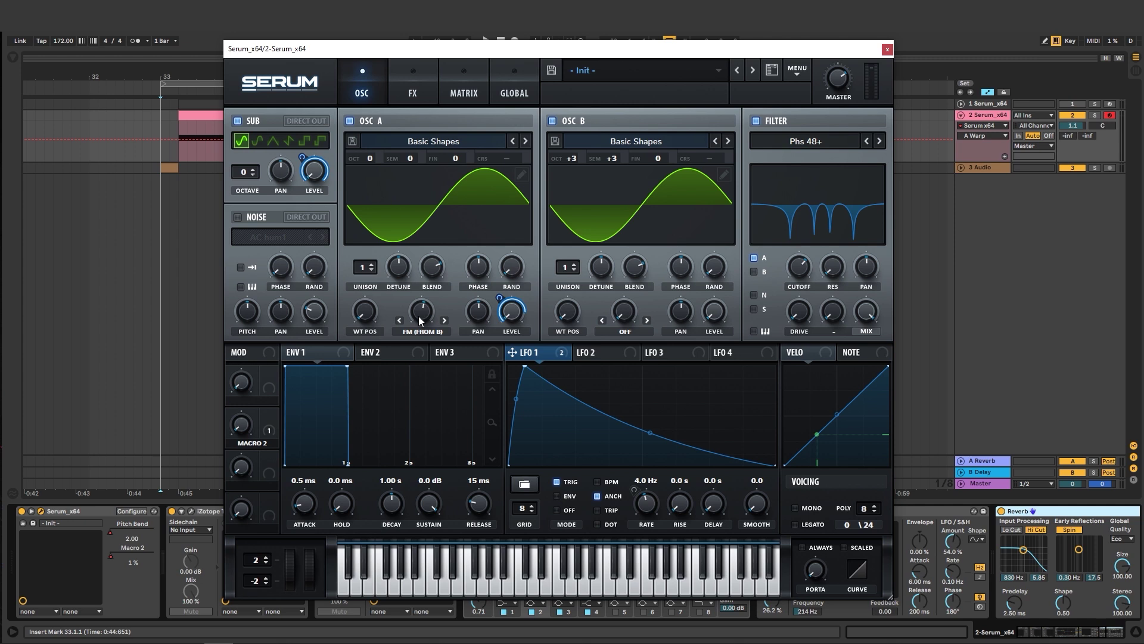
pyautogui.moveTo(419, 322)
pyautogui.moveTo(608, 159); pyautogui.dragTo(602, 178)
# Step: Raise the Phs 48+ filter's cutoff and set its resonance to about 58% while auditioning the first bass clip
pyautogui.click(797, 276)
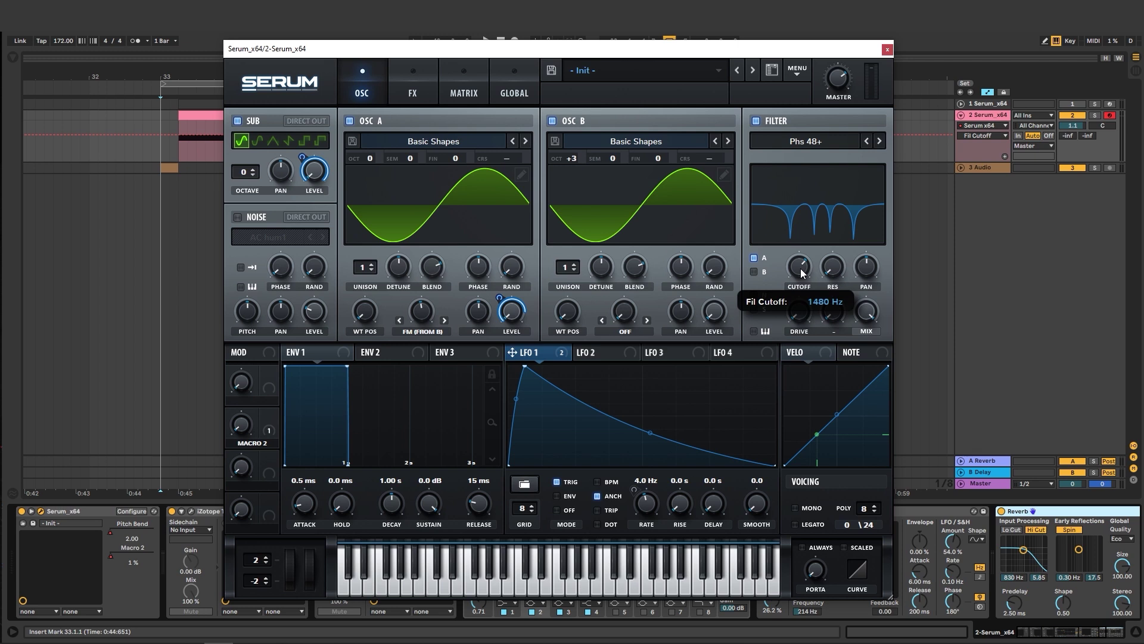
pyautogui.press('space')
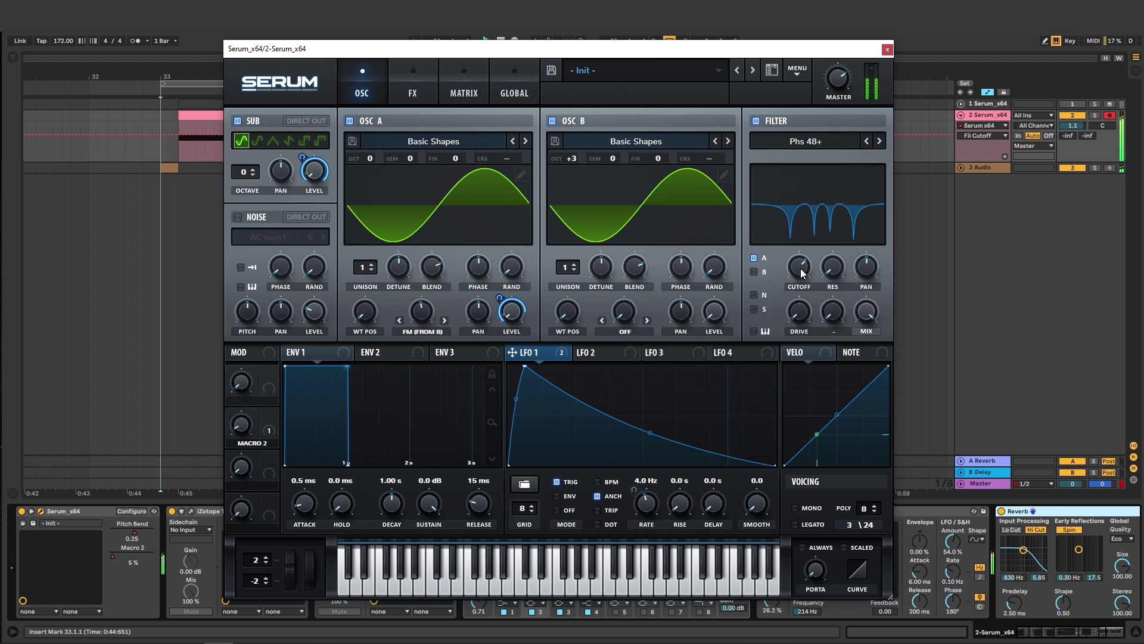
pyautogui.moveTo(808, 265); pyautogui.dragTo(812, 254)
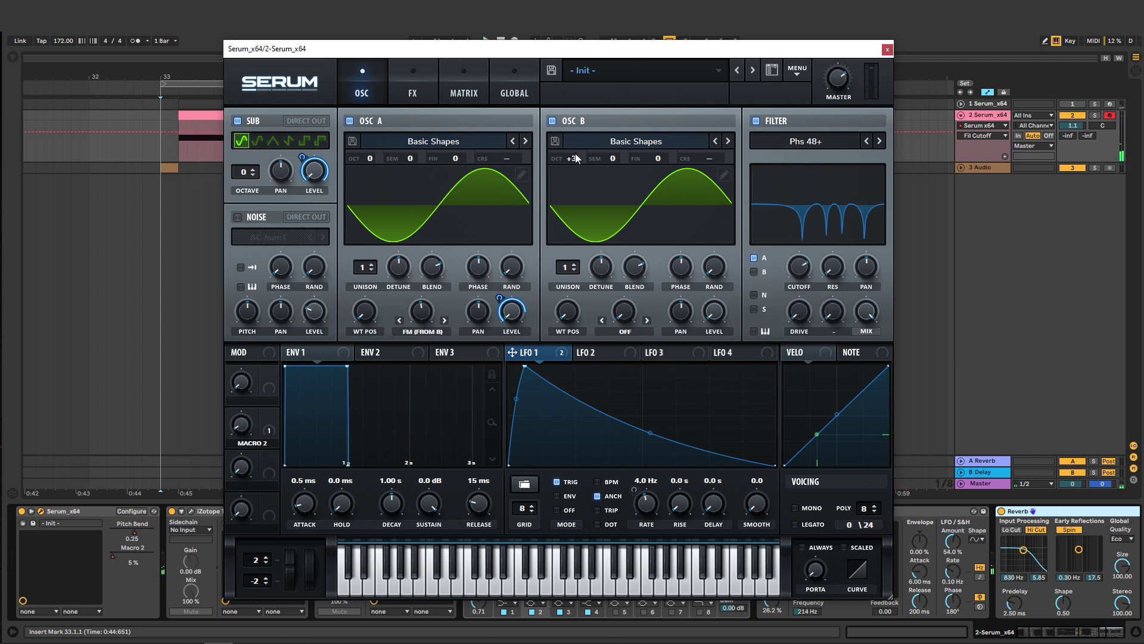
pyautogui.click(183, 114)
pyautogui.press('space')
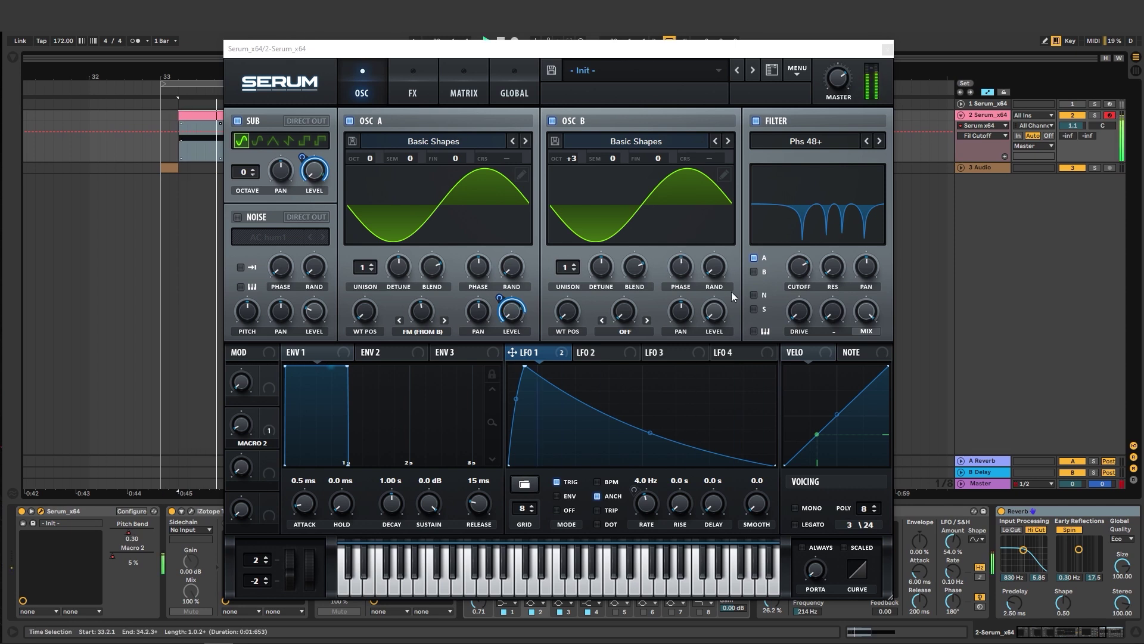
pyautogui.click(833, 267)
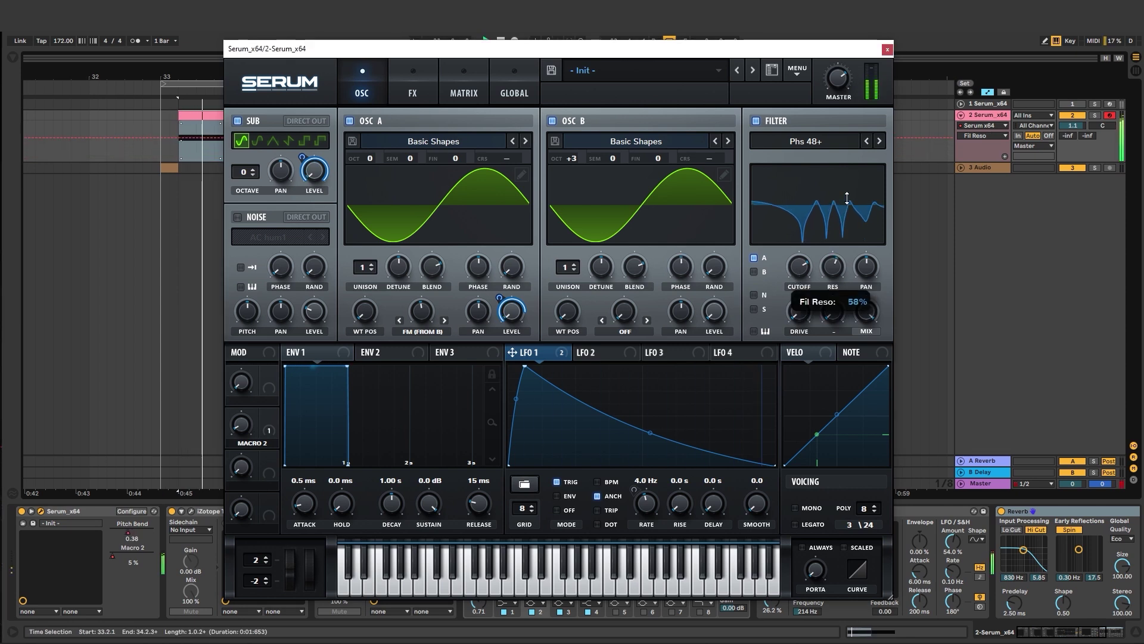
# Step: Set oscillator B to +7 semitones and reshape LFO 1 into a rounded early peak with a steep curved decay
pyautogui.moveTo(598, 155); pyautogui.dragTo(602, 102)
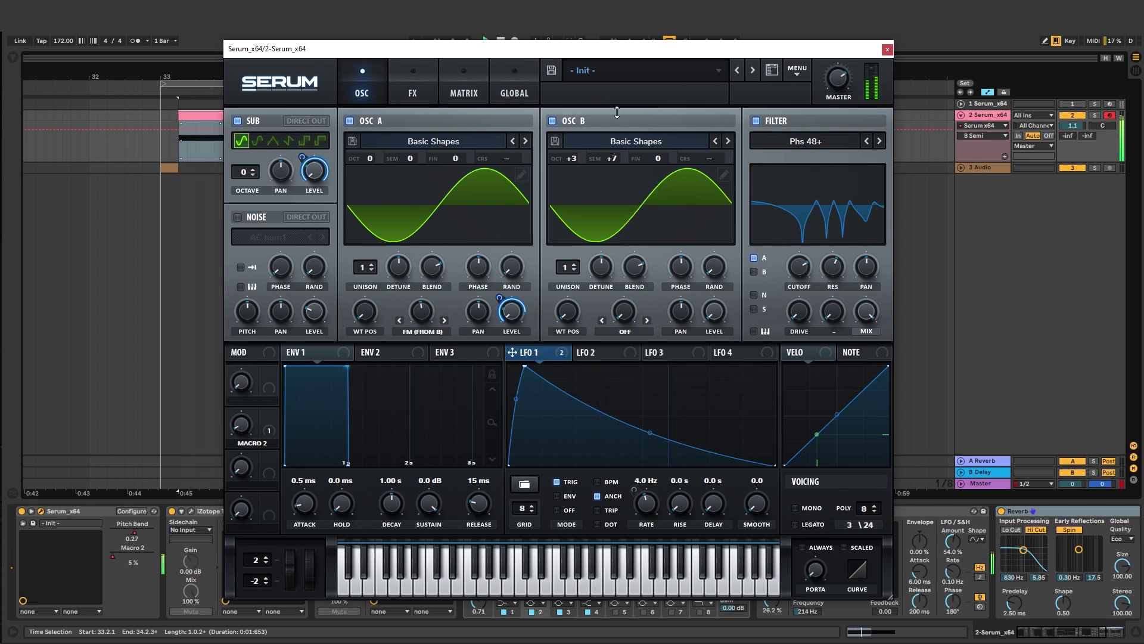
pyautogui.moveTo(526, 366); pyautogui.dragTo(634, 358)
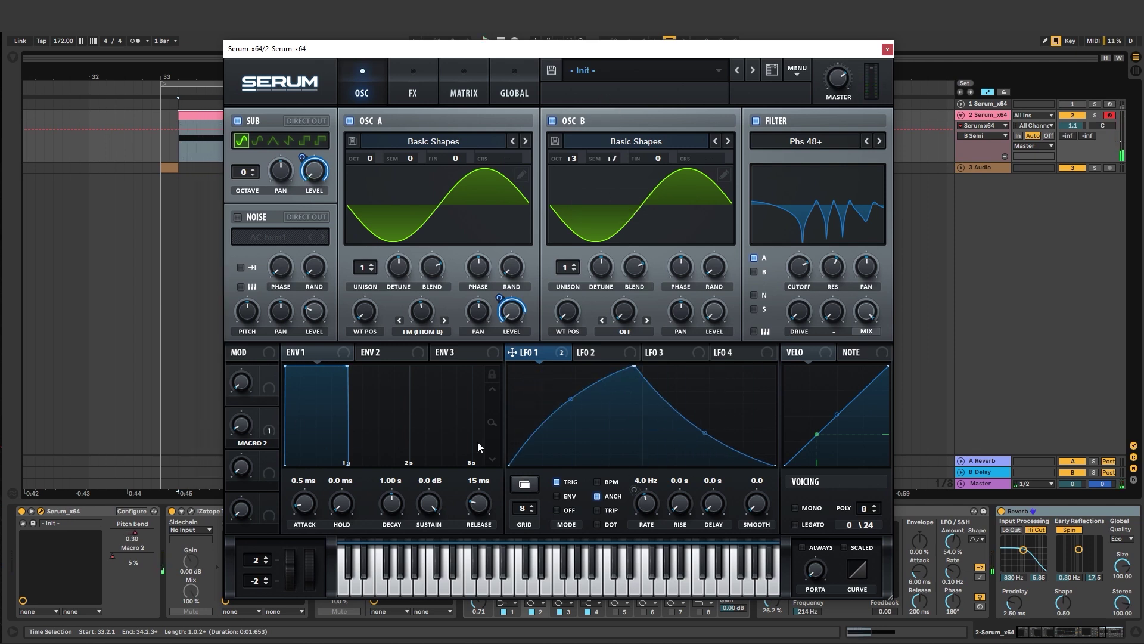
pyautogui.moveTo(648, 506); pyautogui.dragTo(646, 504)
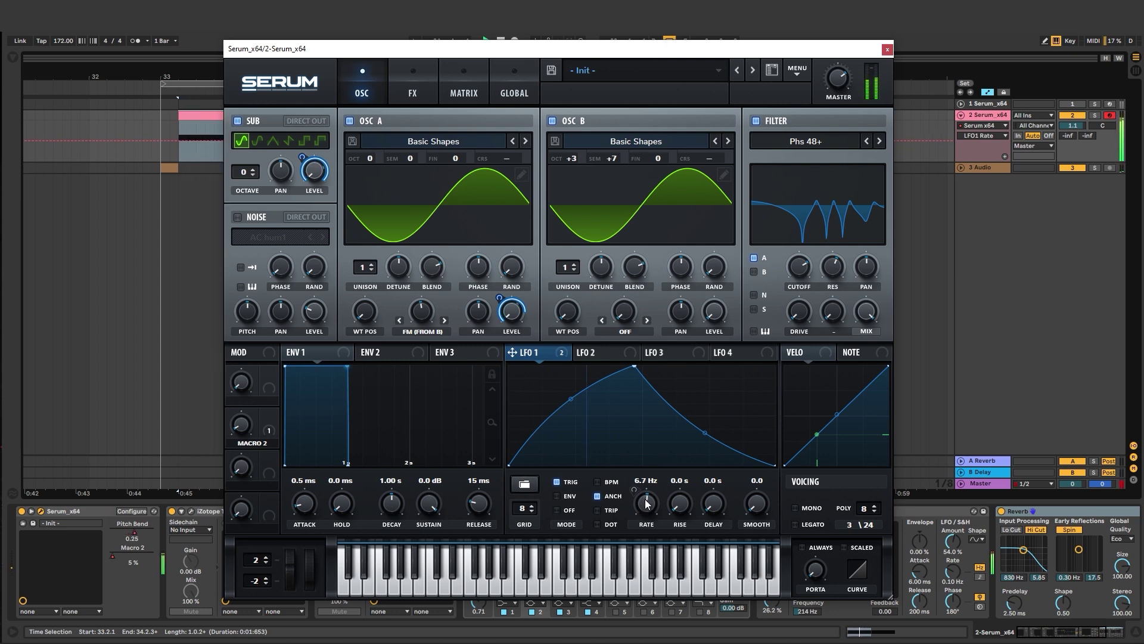
pyautogui.moveTo(705, 433); pyautogui.dragTo(705, 459)
pyautogui.moveTo(567, 398); pyautogui.dragTo(556, 347)
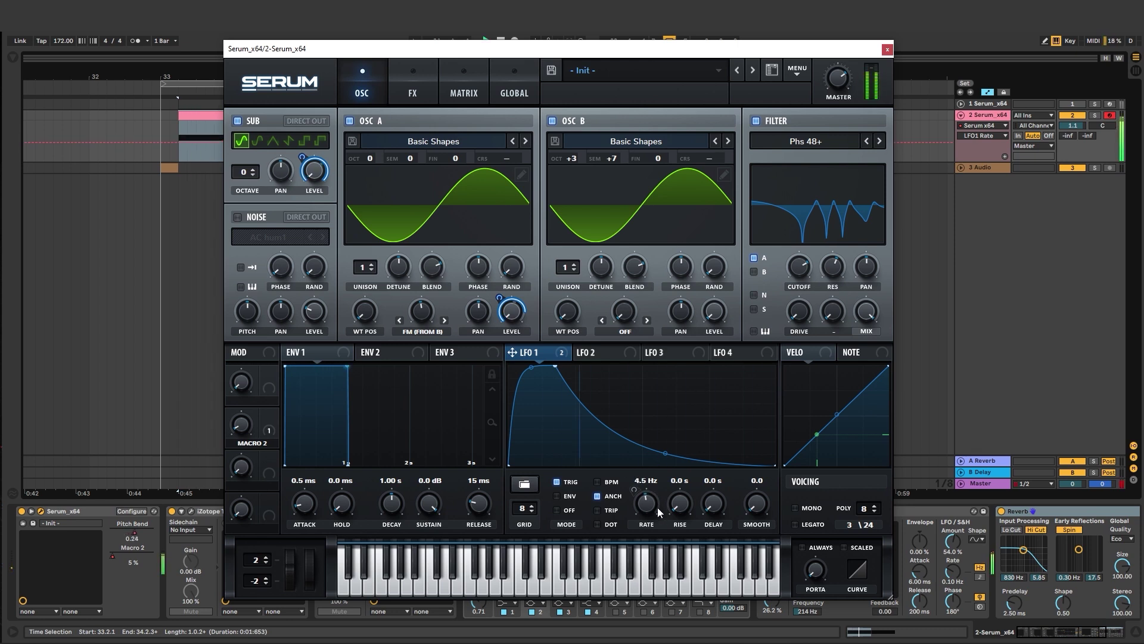
# Step: Set oscillator B to octave +4 and 0 semitones, the filter cutoff to about 173 Hz, and LFO 1's rate to about 3.6 Hz
pyautogui.moveTo(657, 507); pyautogui.dragTo(656, 519)
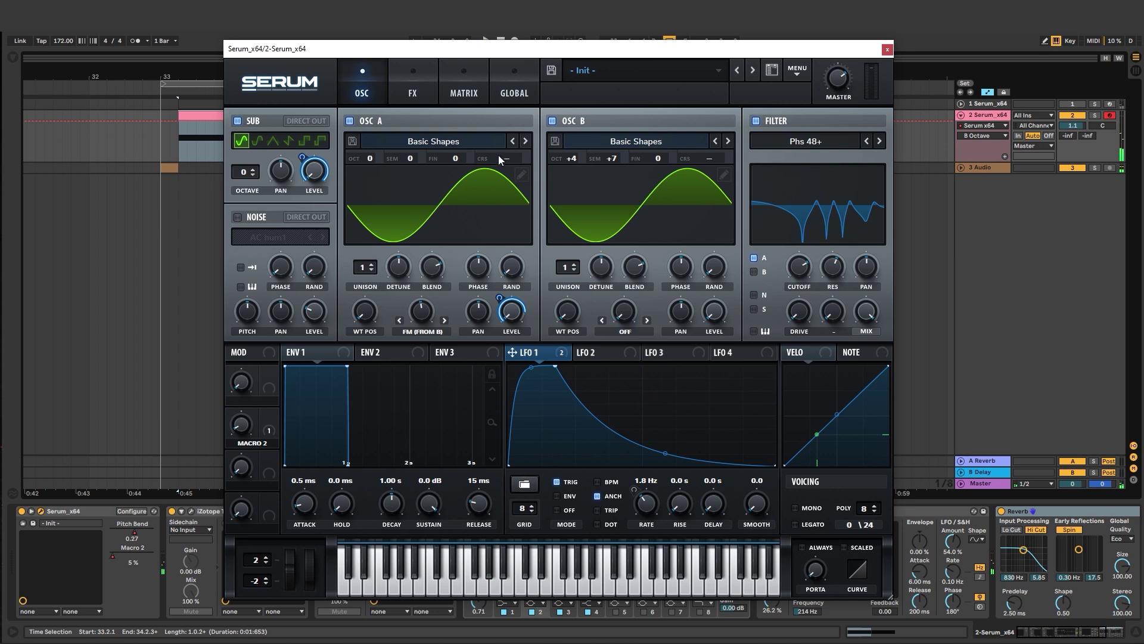
pyautogui.moveTo(793, 267); pyautogui.dragTo(788, 337)
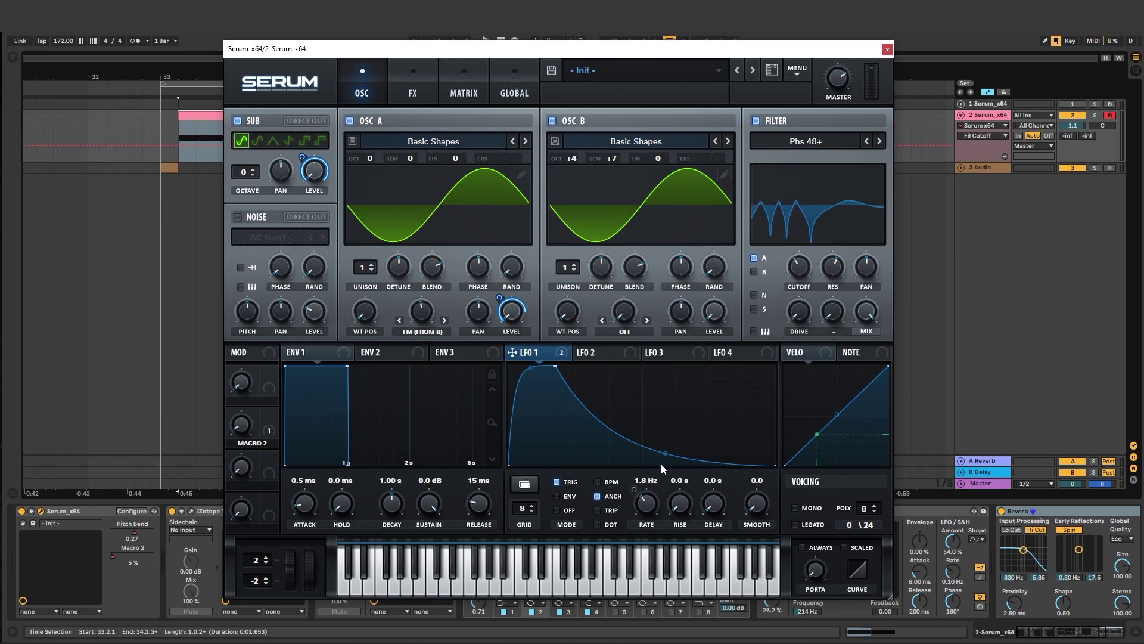
pyautogui.press('space')
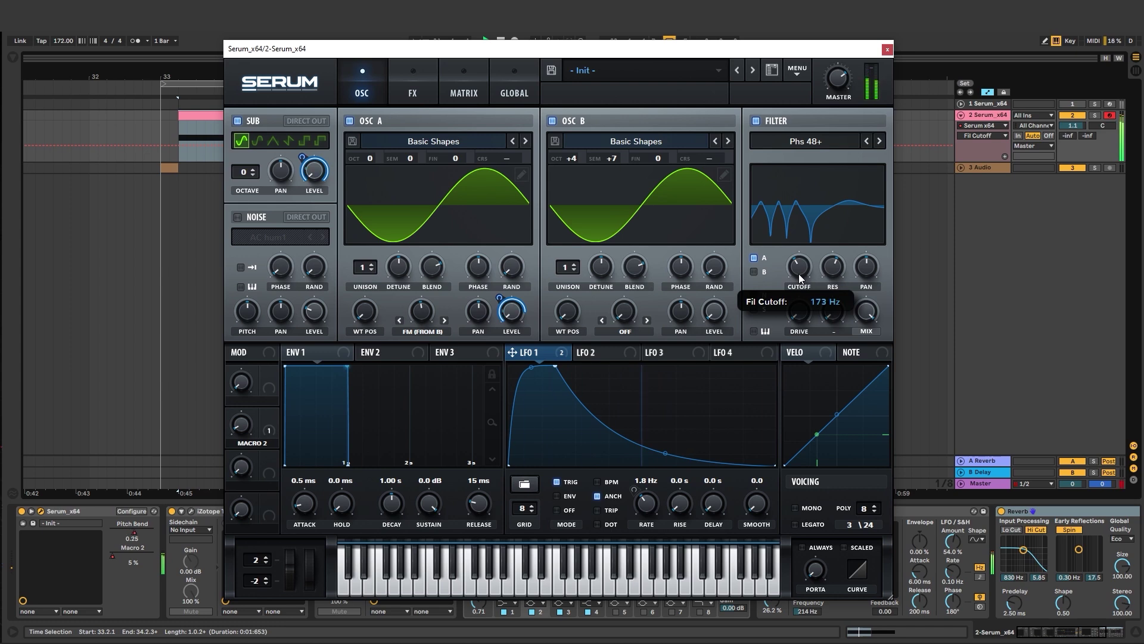
pyautogui.moveTo(644, 503); pyautogui.dragTo(645, 492)
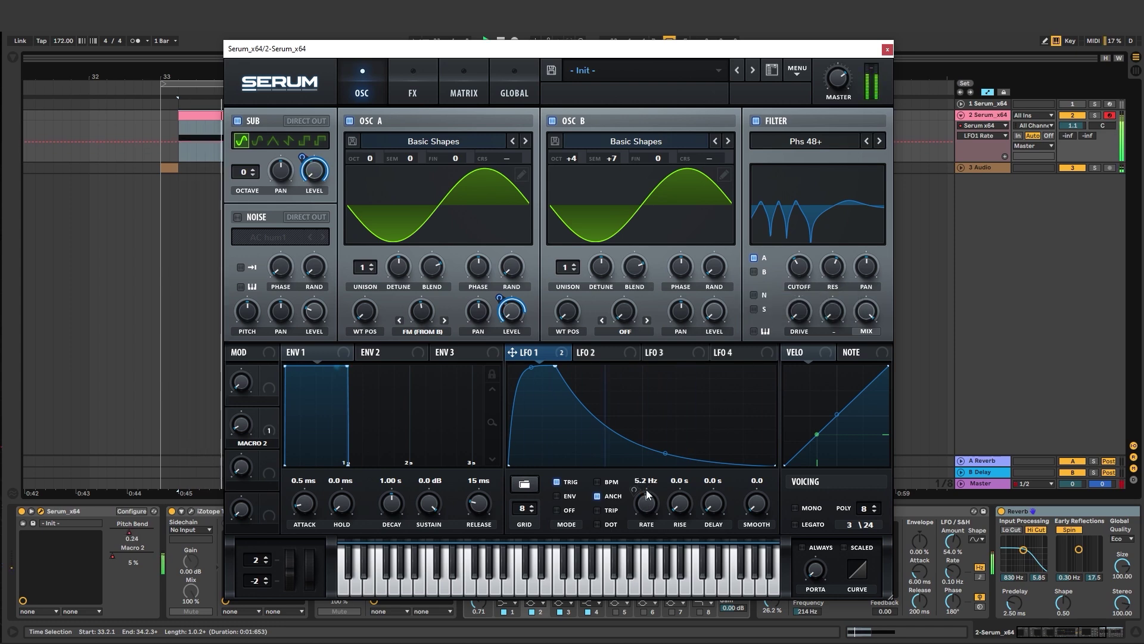
pyautogui.doubleClick(609, 160)
# Step: Load the Spectral wavetables Monster 3 [SL] into oscillator A and Monster 6 [SL] into oscillator B
pyautogui.click(433, 141)
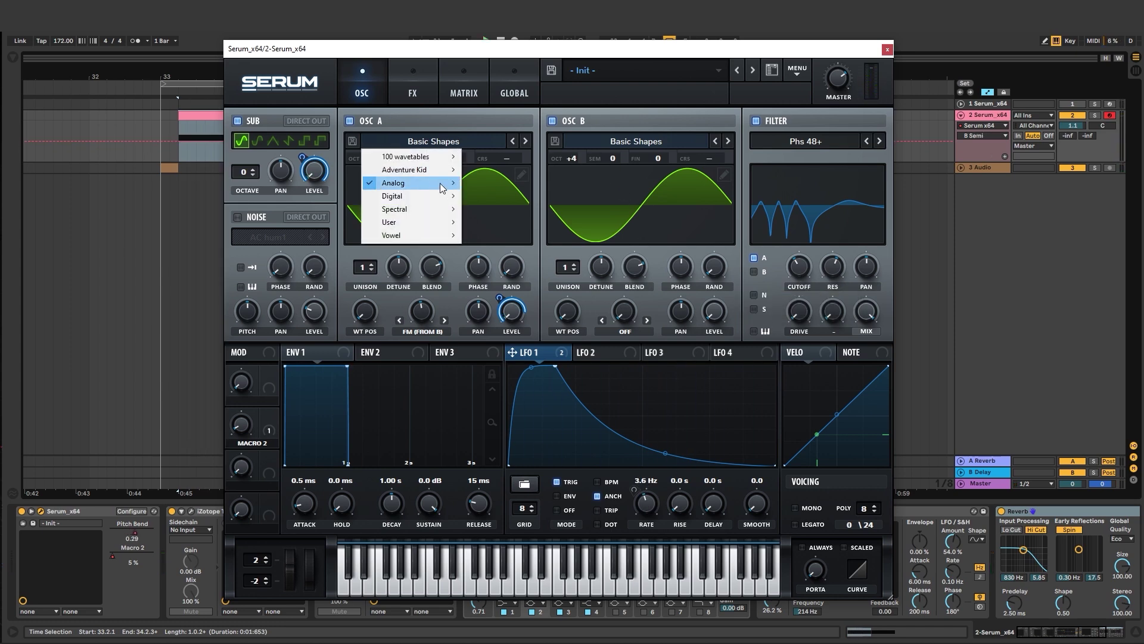
pyautogui.moveTo(417, 209)
pyautogui.click(509, 310)
pyautogui.click(636, 141)
pyautogui.moveTo(620, 209)
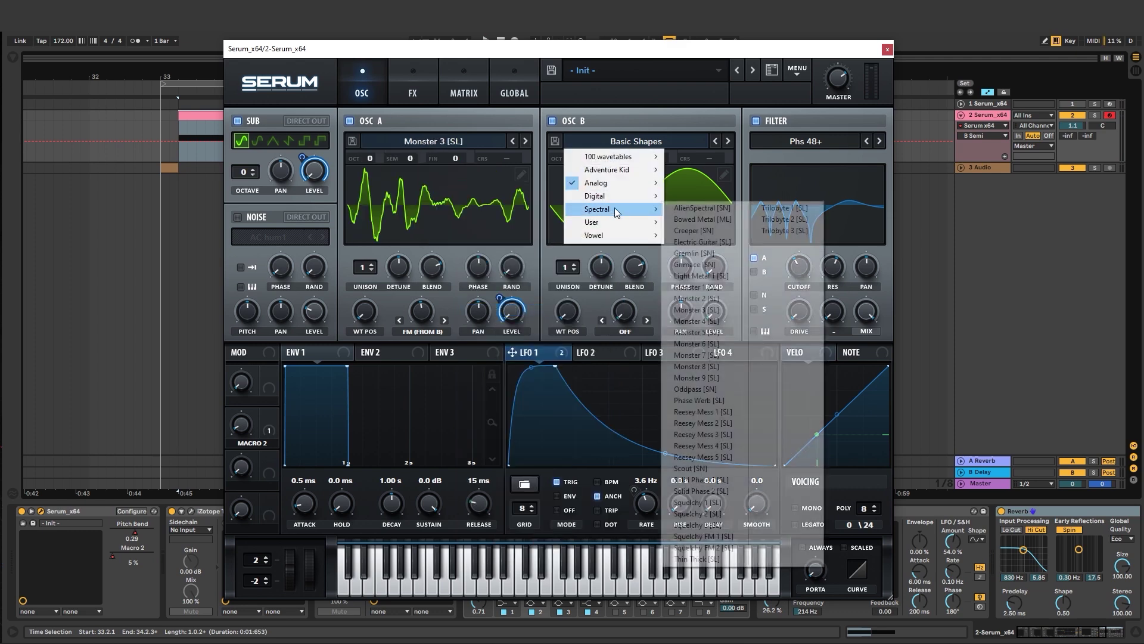
pyautogui.click(691, 342)
# Step: Set oscillator B's octave to +2 and lower oscillator A's FM (From B) amount while auditioning the bass
pyautogui.moveTo(567, 155); pyautogui.dragTo(563, 193)
pyautogui.press('space')
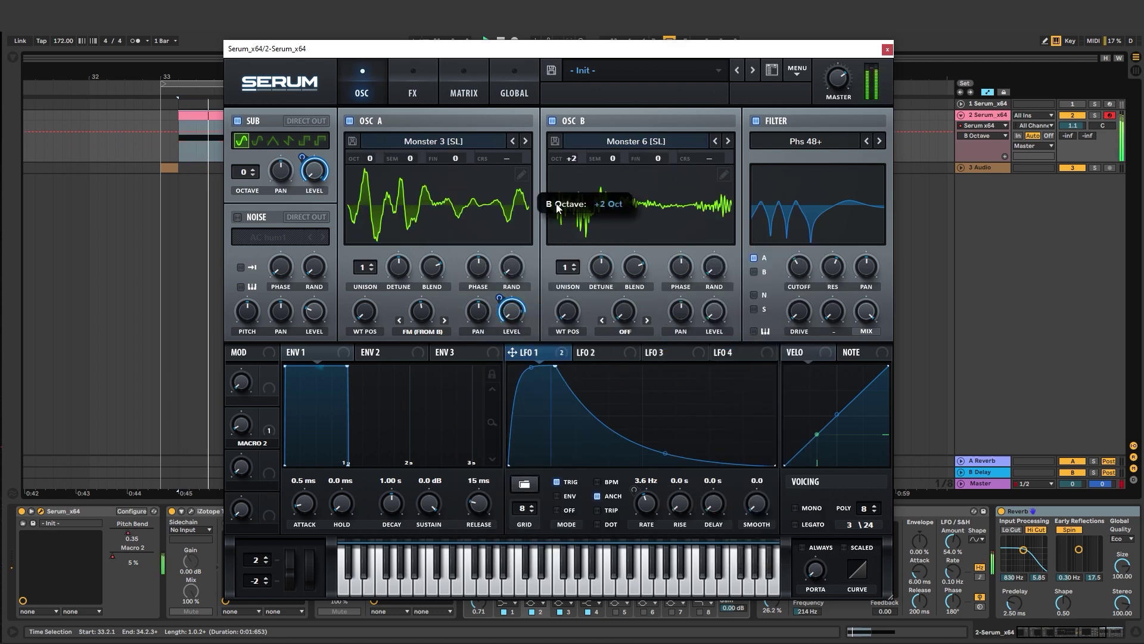
pyautogui.moveTo(422, 312); pyautogui.dragTo(417, 333)
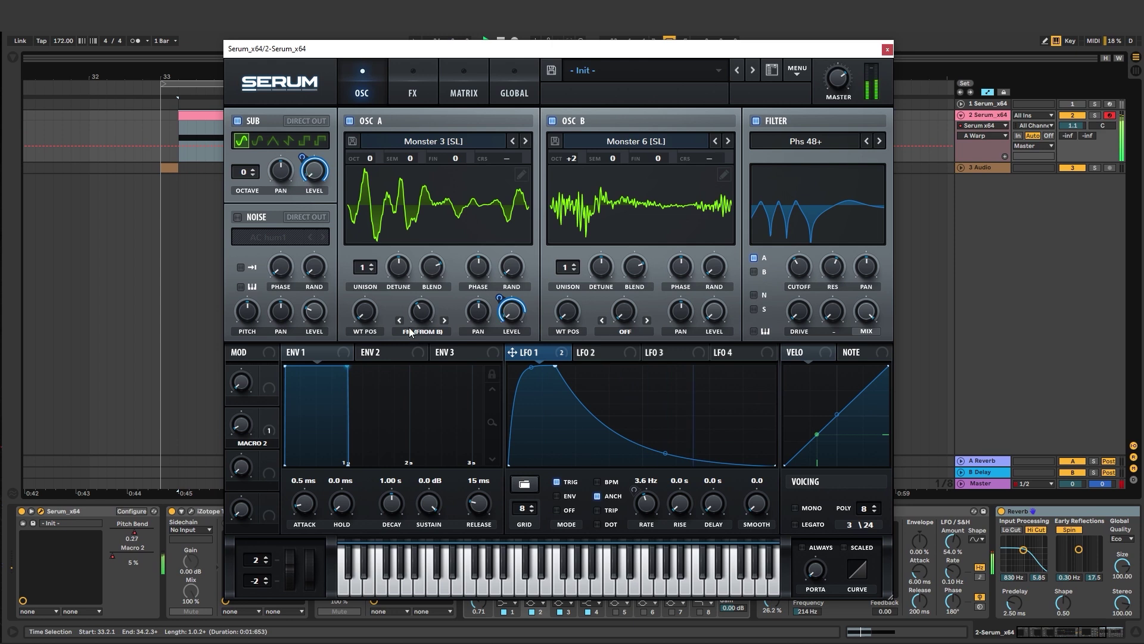
# Step: Flatten LFO 1 into a constant full-height shape and set its rate to 1.3 Hz during playback
pyautogui.moveTo(655, 499); pyautogui.dragTo(649, 511)
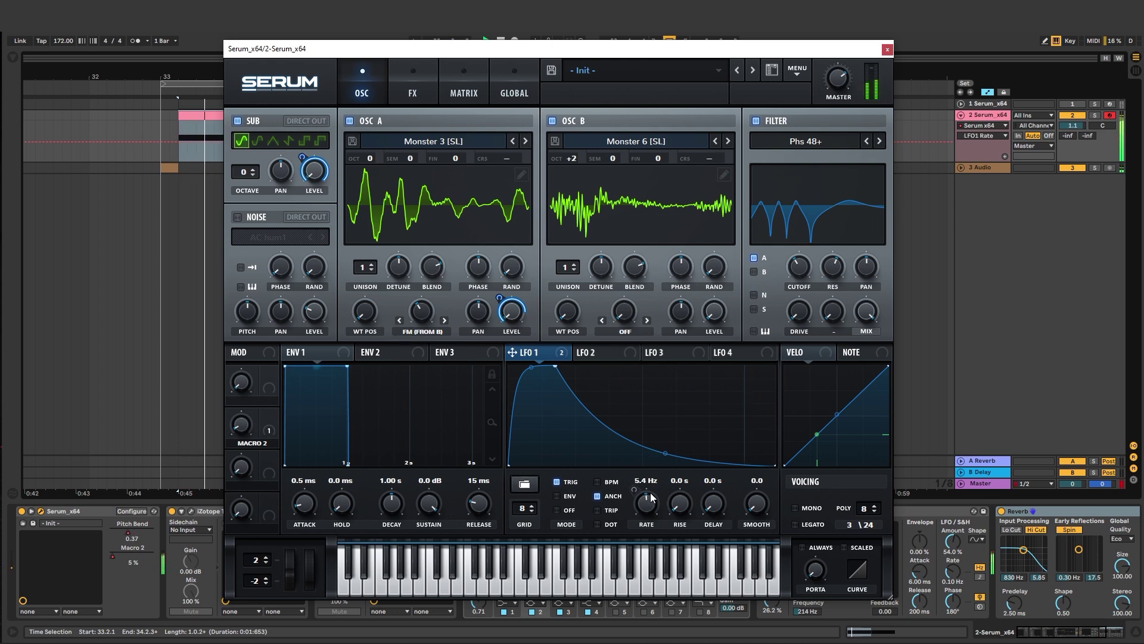
pyautogui.moveTo(555, 367); pyautogui.dragTo(775, 365)
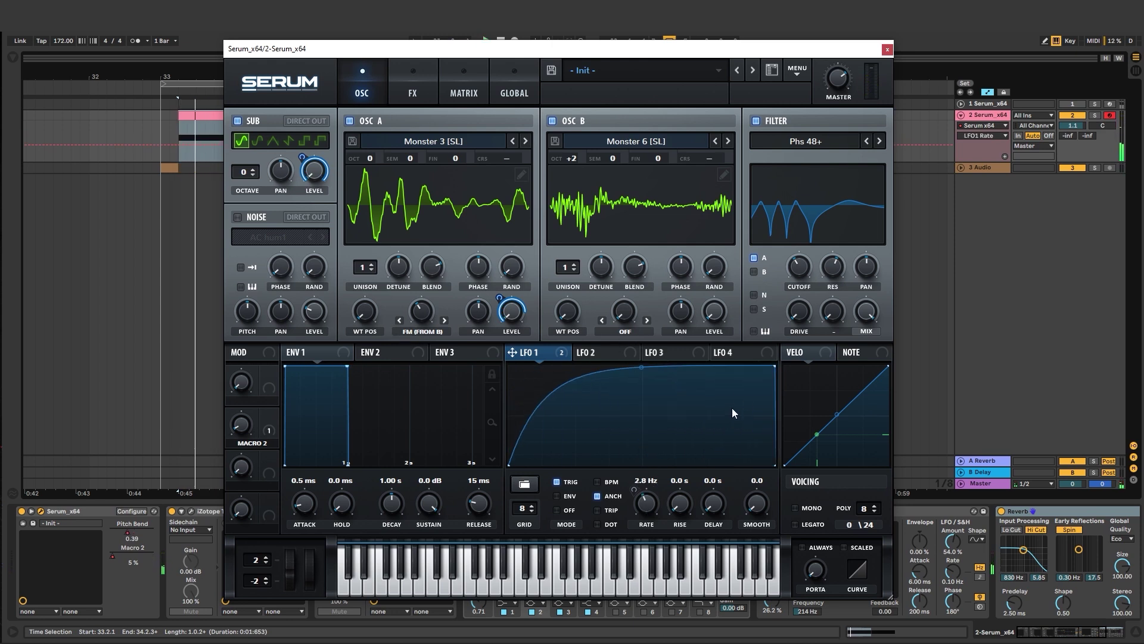
pyautogui.doubleClick(723, 397)
pyautogui.moveTo(723, 397); pyautogui.dragTo(513, 325)
pyautogui.press('space')
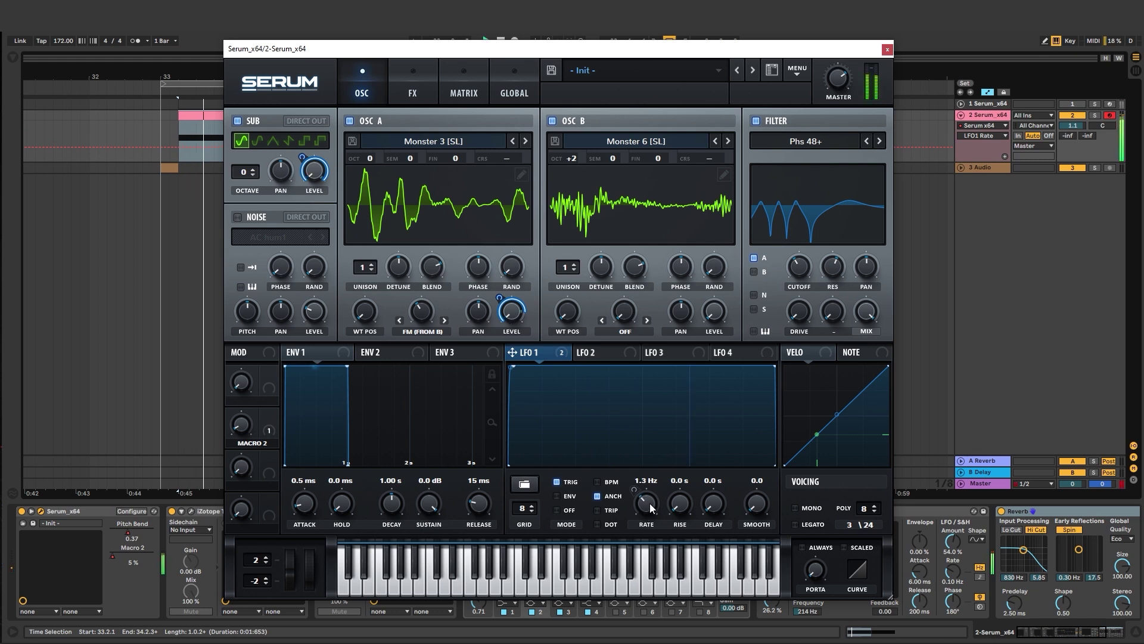
pyautogui.moveTo(651, 501); pyautogui.dragTo(652, 503)
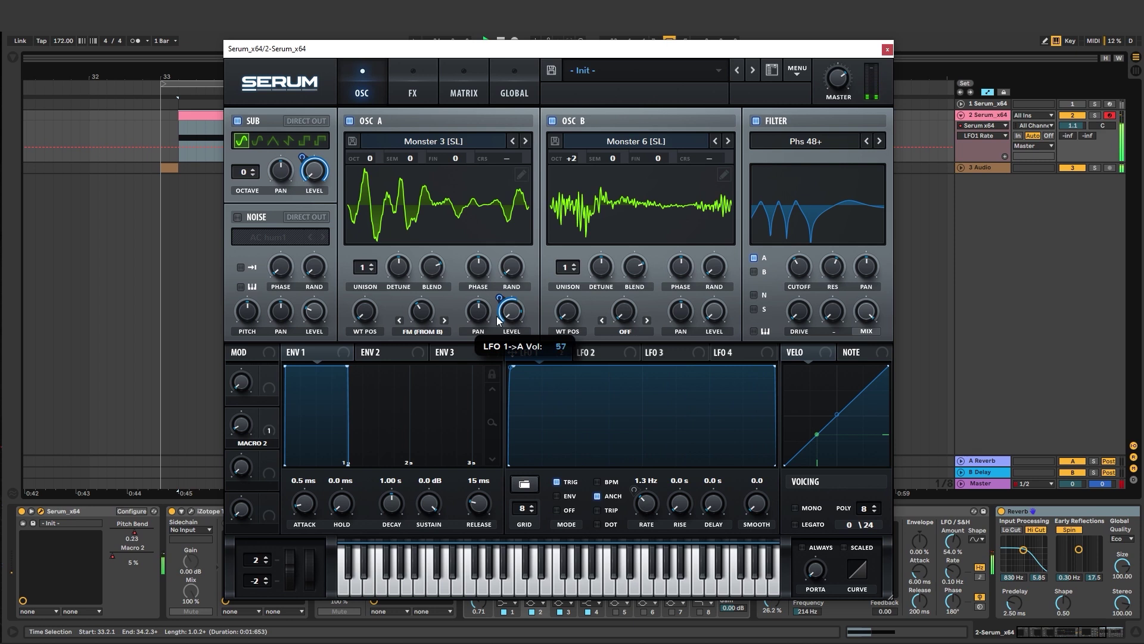
# Step: Assign LFO 2 to the wavetable positions of oscillators A and B
pyautogui.click(596, 352)
pyautogui.moveTo(580, 352); pyautogui.dragTo(364, 311)
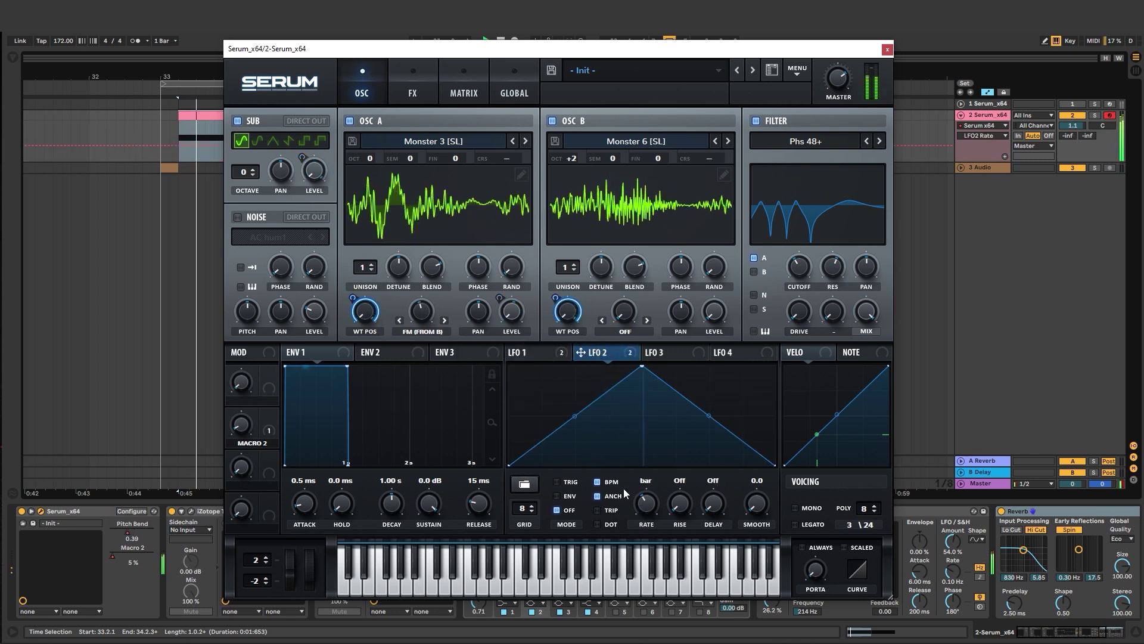